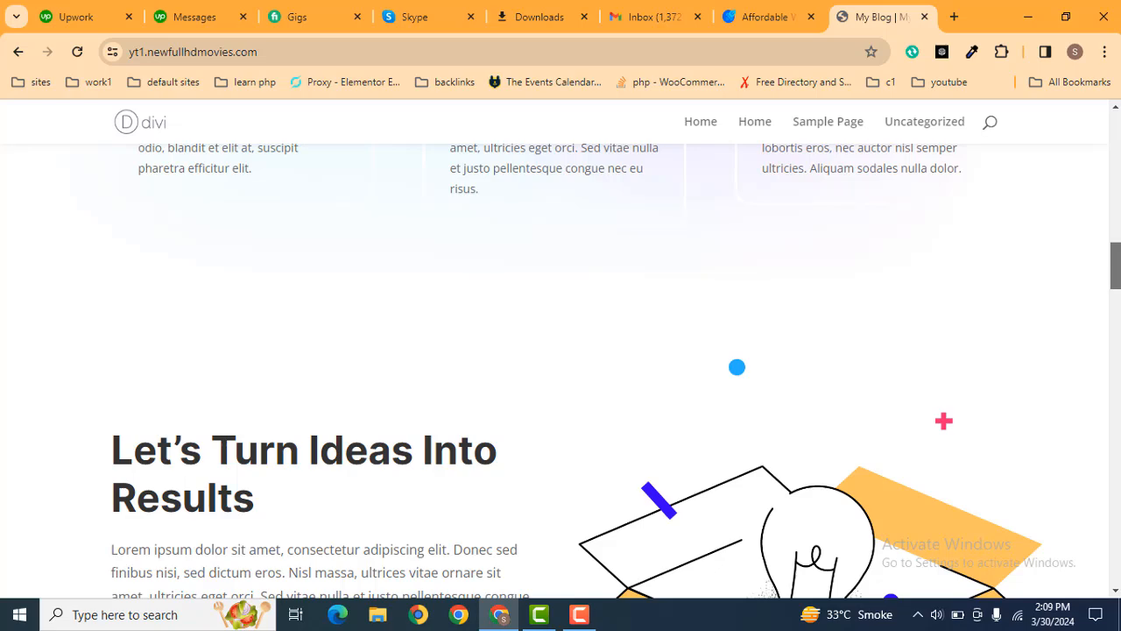
# Step: Open the WordPress admin dashboard at yt1.newfullhdmovies.com/wp-admin in a new browser tab
pyautogui.click(953, 11)
pyautogui.write('https://yt1.newfullhdmovies.com/')
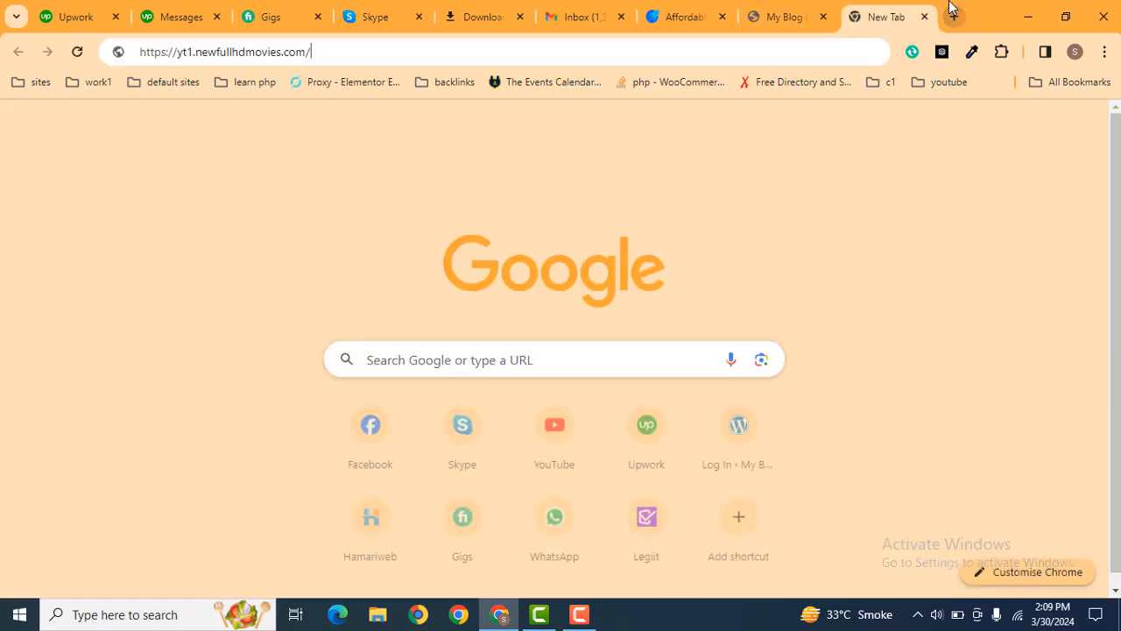
pyautogui.write('wp')
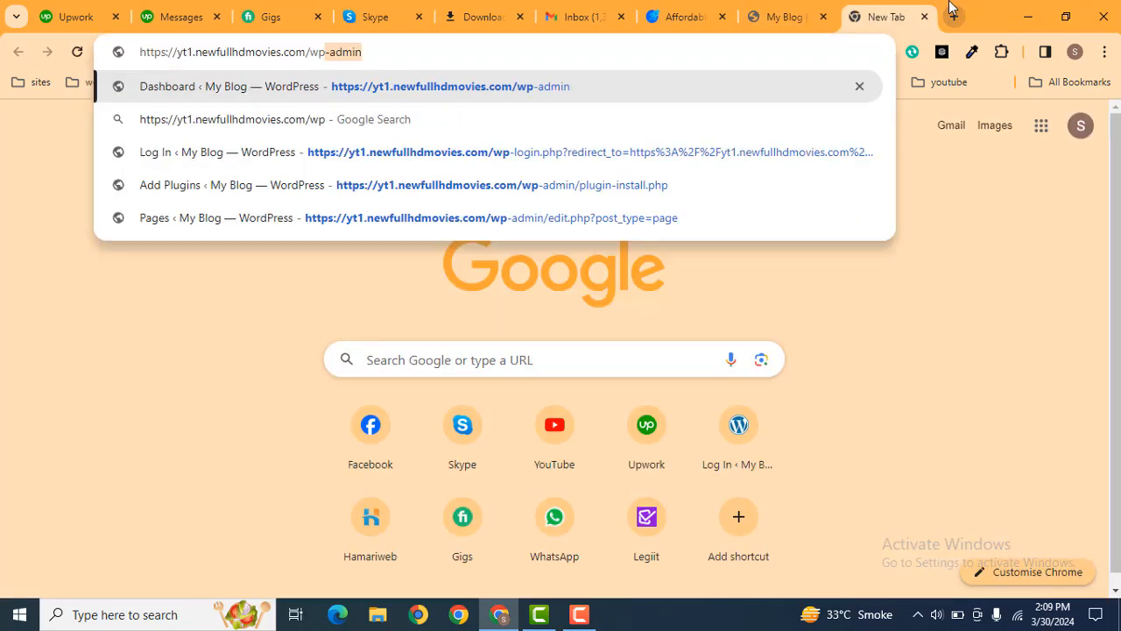
pyautogui.press('Return')
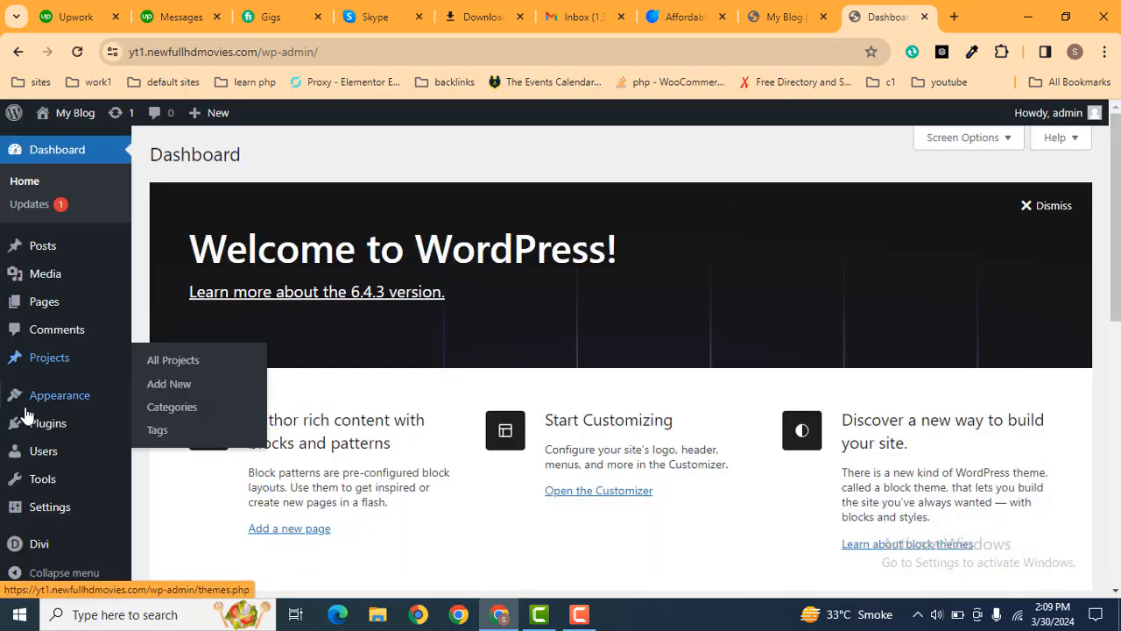
# Step: Open the Add New Plugin page in a separate tab and switch to it
pyautogui.moveTo(35, 425)
pyautogui.middleClick(173, 455)
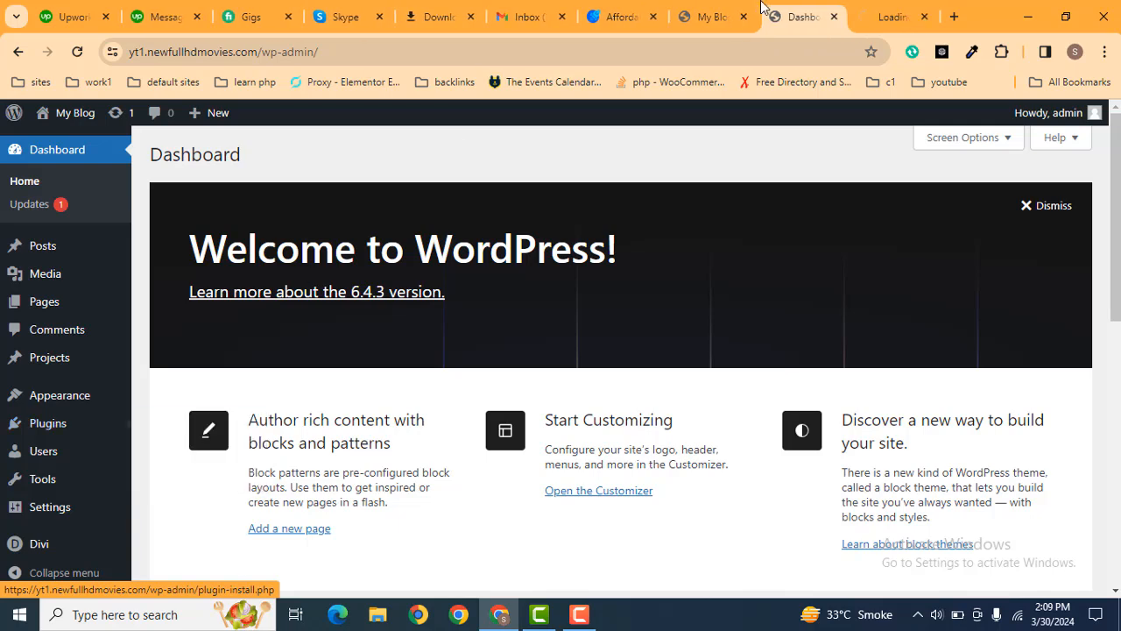
pyautogui.click(865, 16)
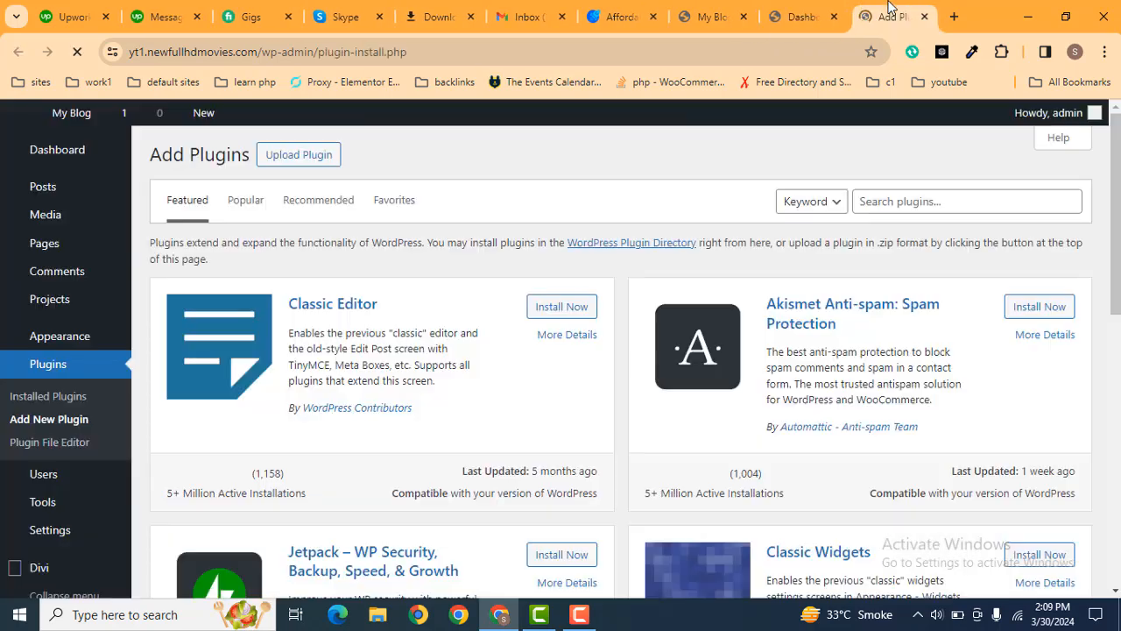
# Step: Search the plugin directory for "divi", and install and activate Supreme Modules Lite – Divi Theme, Extra Theme and Divi Builder
pyautogui.click(886, 202)
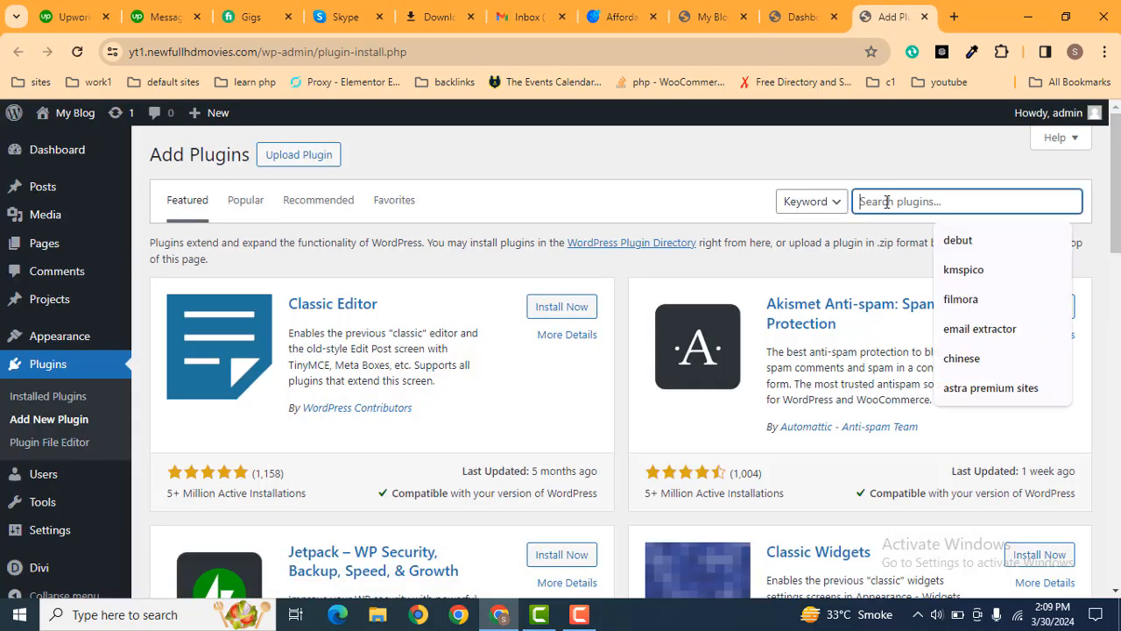
pyautogui.write('divi')
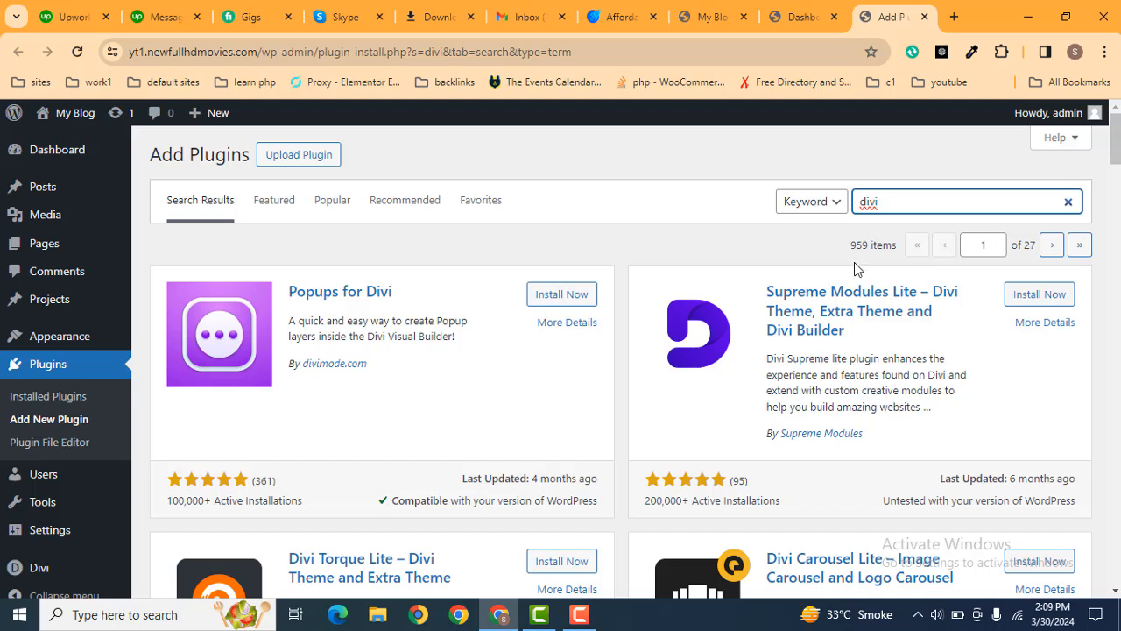
pyautogui.click(1039, 300)
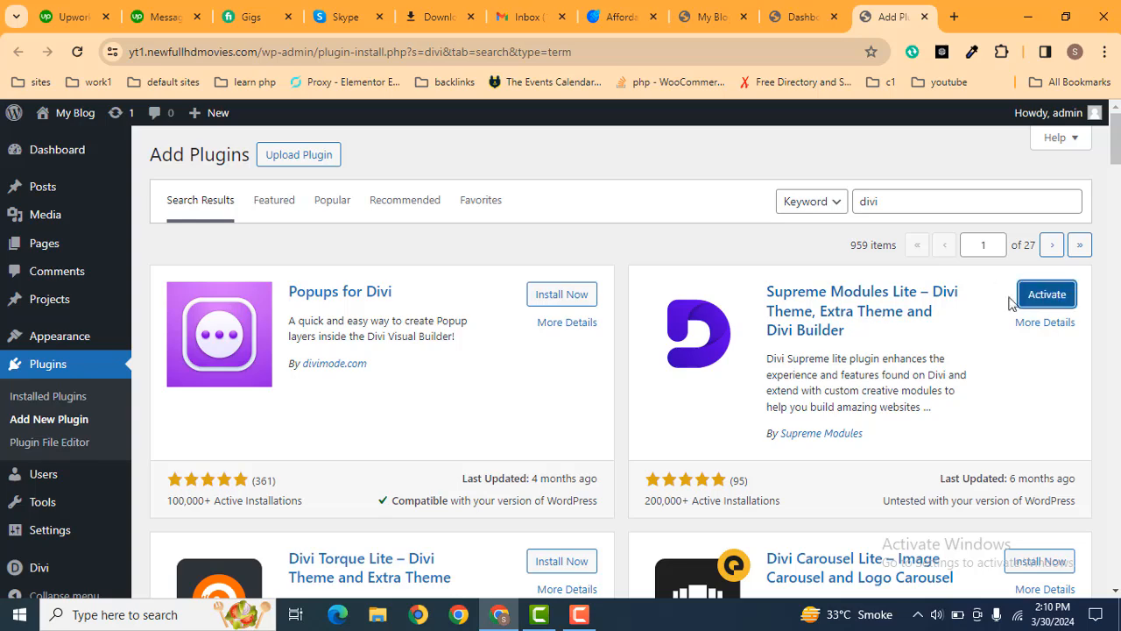
pyautogui.click(1034, 301)
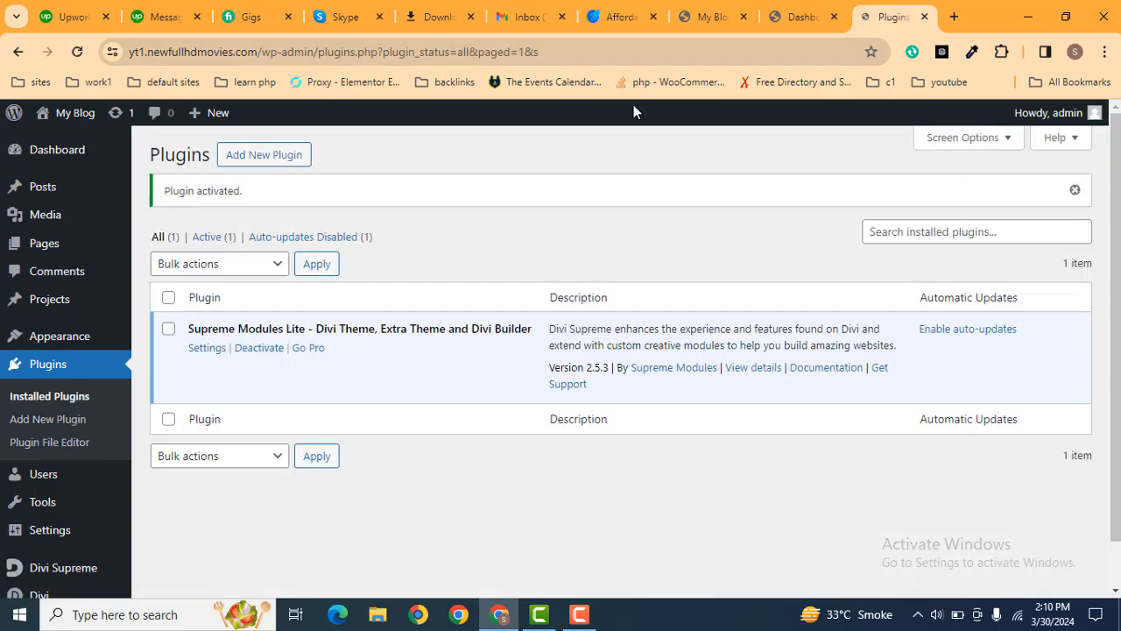
# Step: From the Pages list, open the Home page's live view and its Divi editor in separate tabs, ending in the editor
pyautogui.moveTo(61, 243)
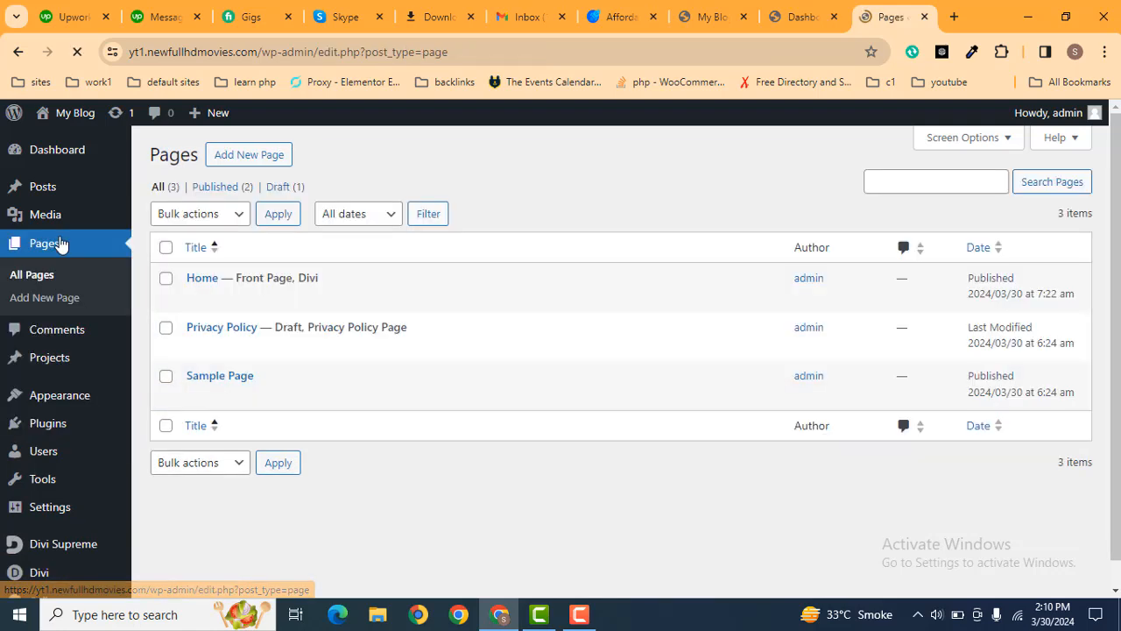
pyautogui.middleClick(313, 297)
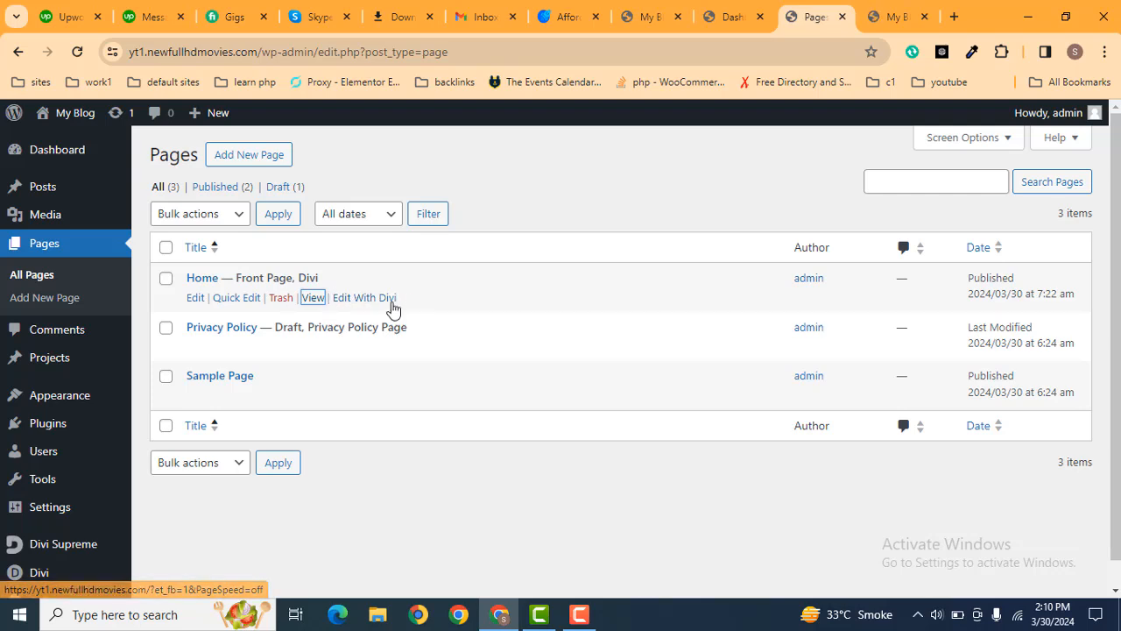
pyautogui.middleClick(354, 301)
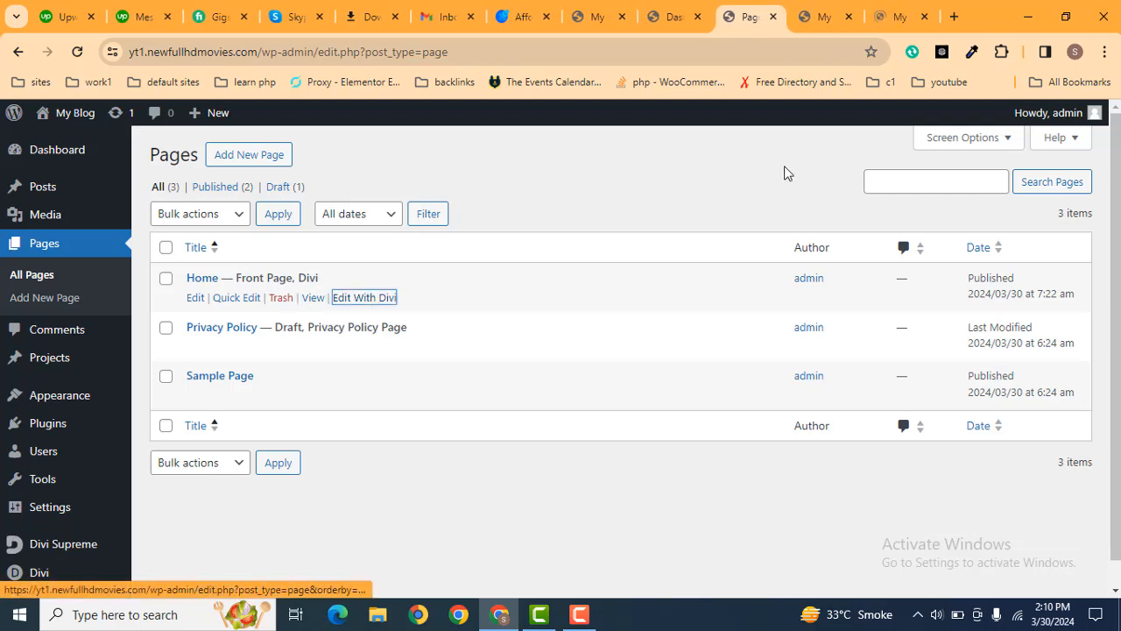
pyautogui.click(824, 16)
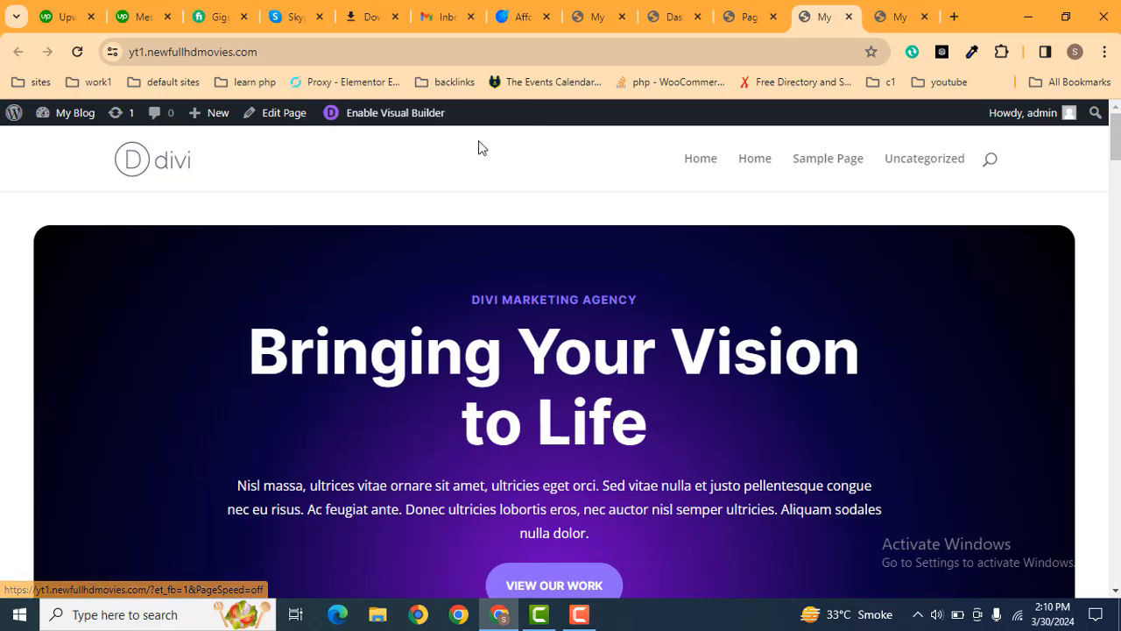
pyautogui.click(919, 4)
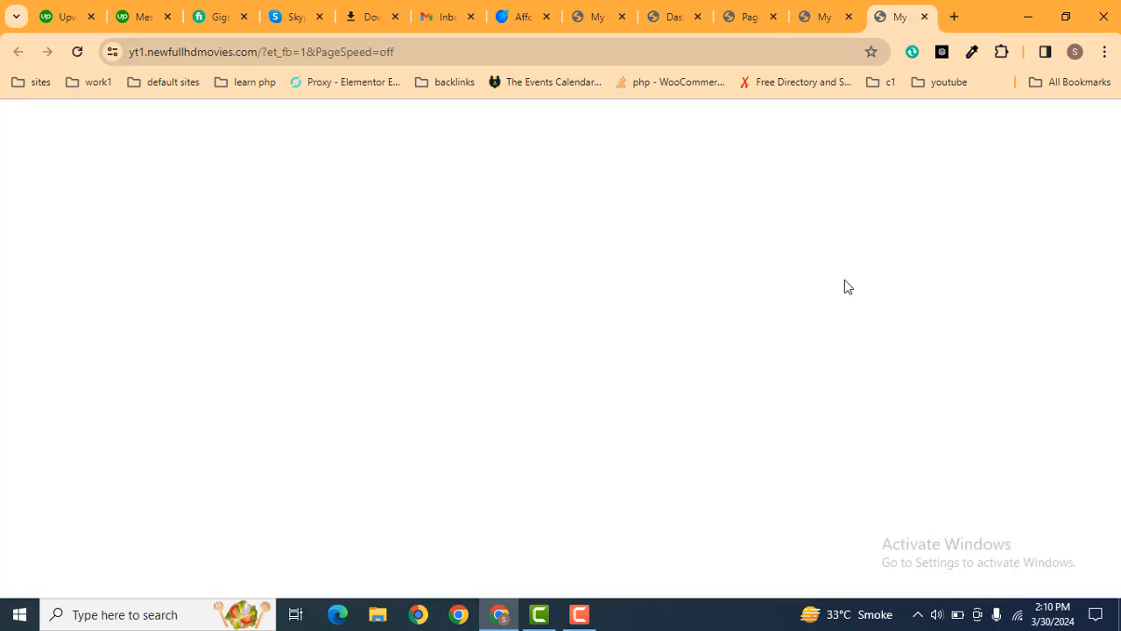
pyautogui.click(831, 10)
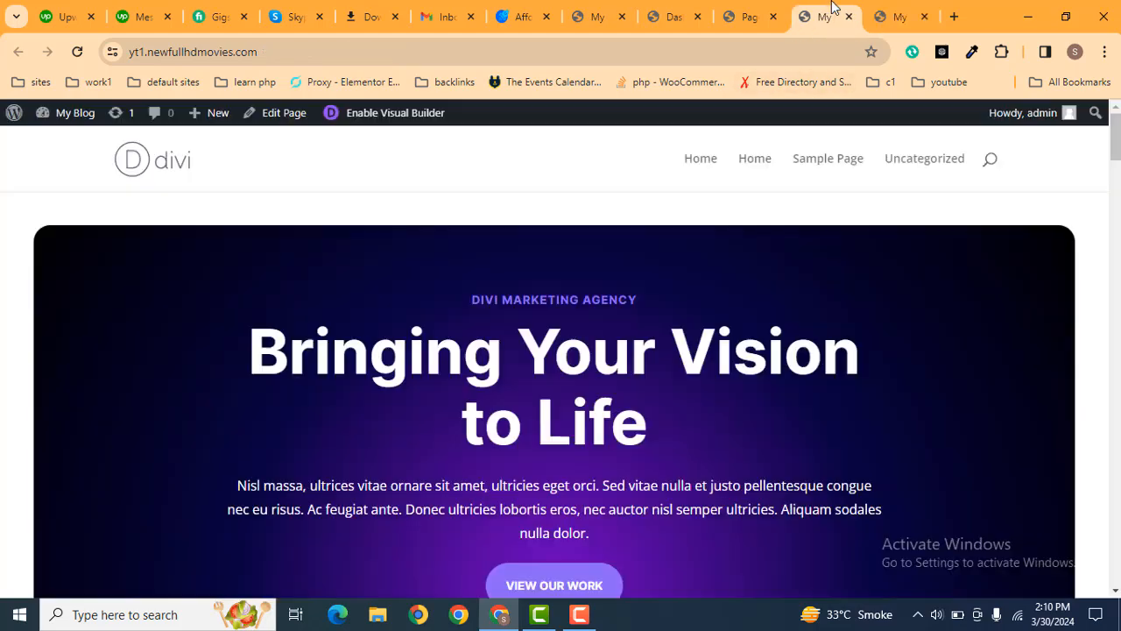
pyautogui.click(883, 7)
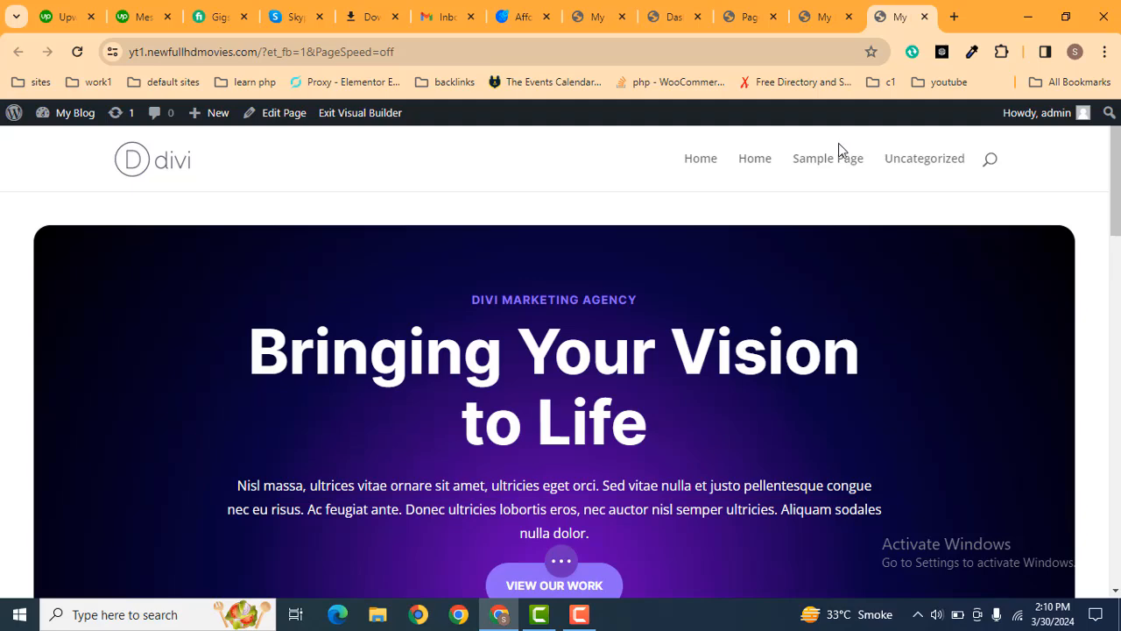
# Step: Add a new section below the last section of the Home page and insert a row with two equal columns
pyautogui.scroll(-9, 926, 570)
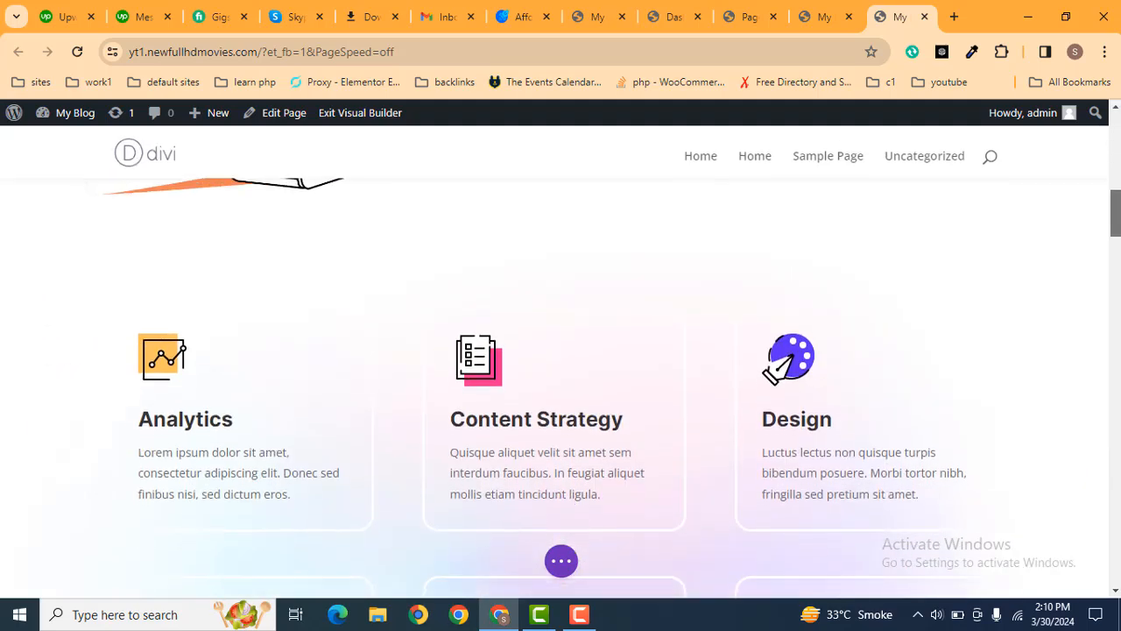
pyautogui.scroll(-5, 561, 350)
pyautogui.scroll(-2, 711, 401)
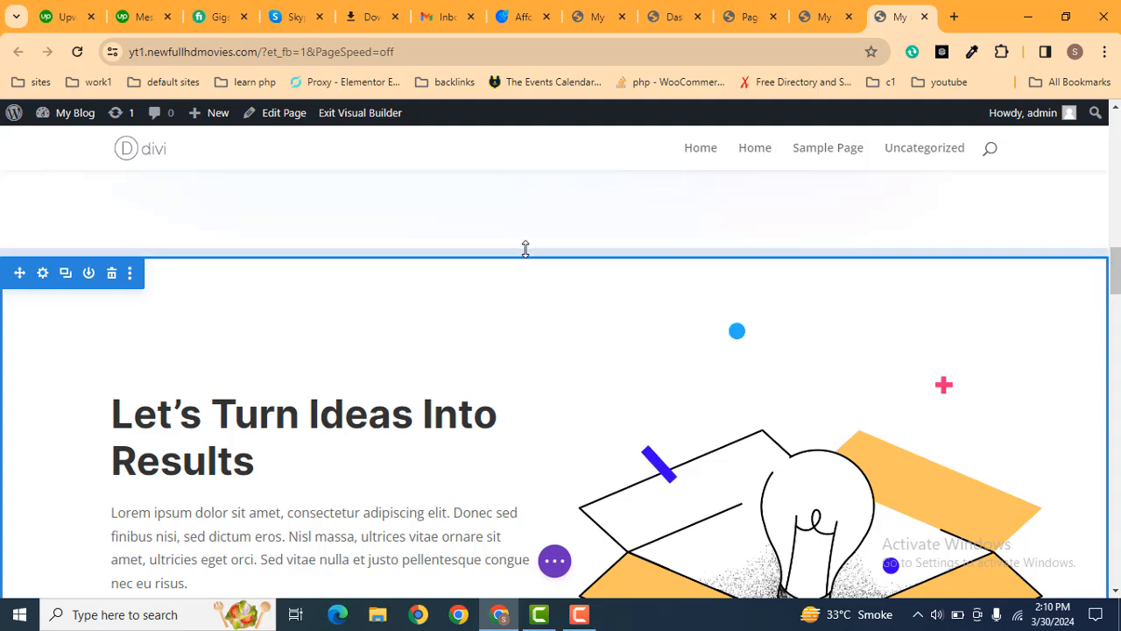
pyautogui.moveTo(1116, 277); pyautogui.dragTo(1119, 326)
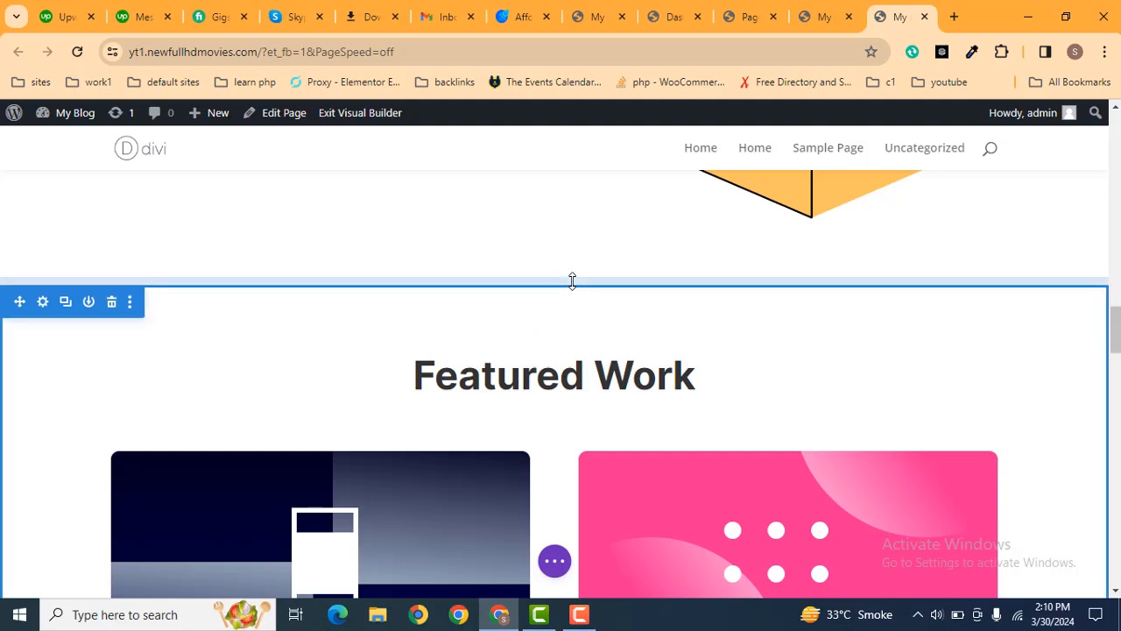
pyautogui.moveTo(1115, 331); pyautogui.dragTo(1116, 592)
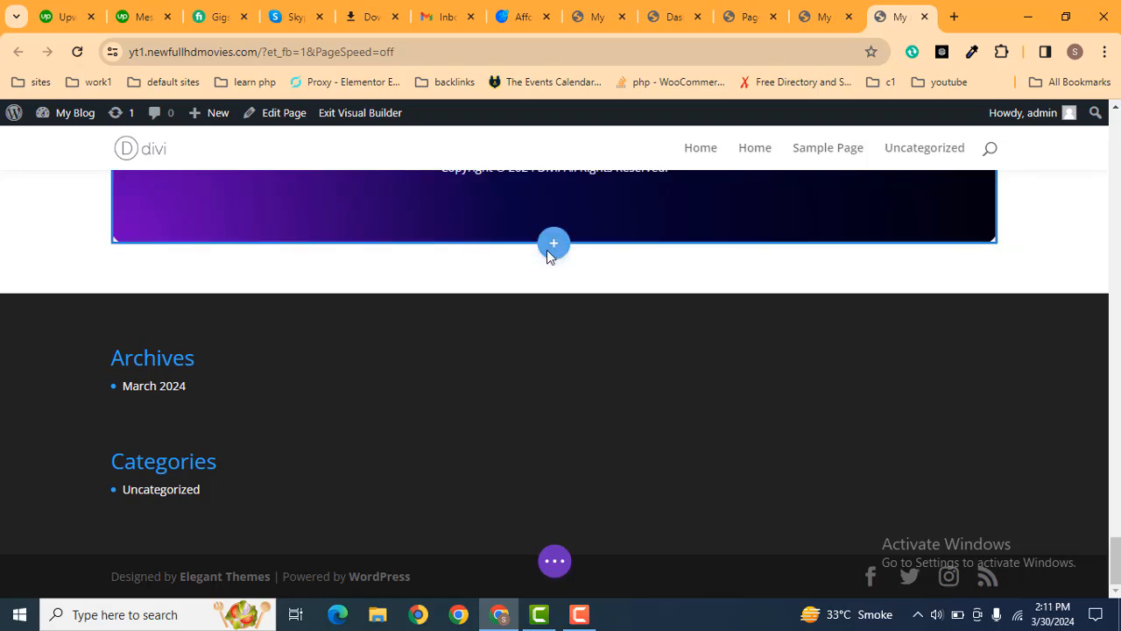
pyautogui.click(552, 245)
pyautogui.click(453, 376)
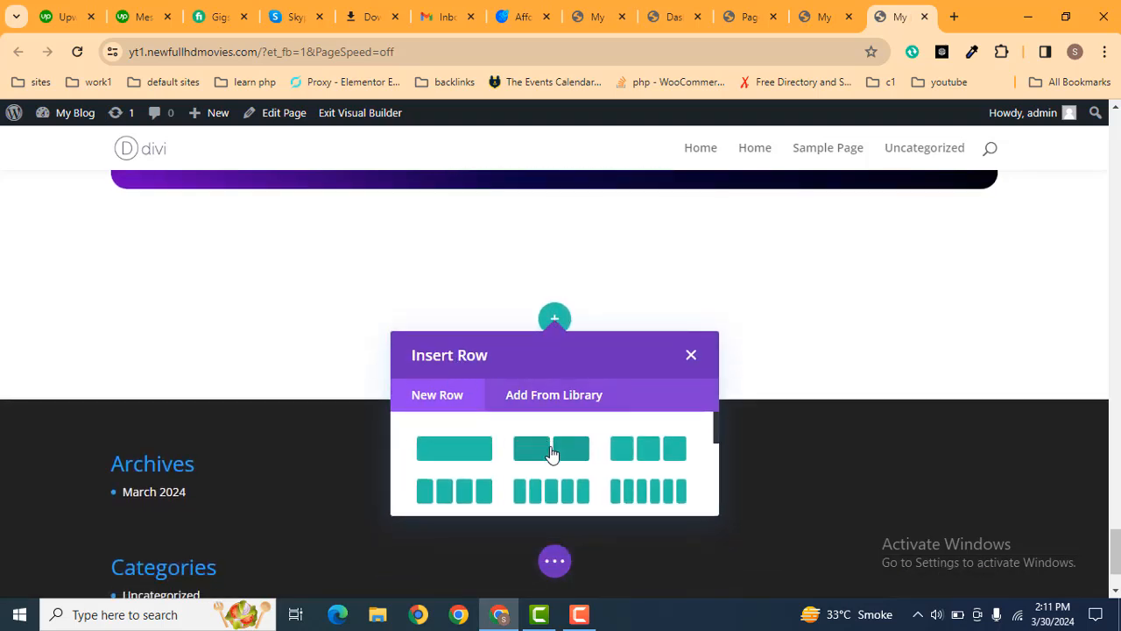
pyautogui.click(551, 450)
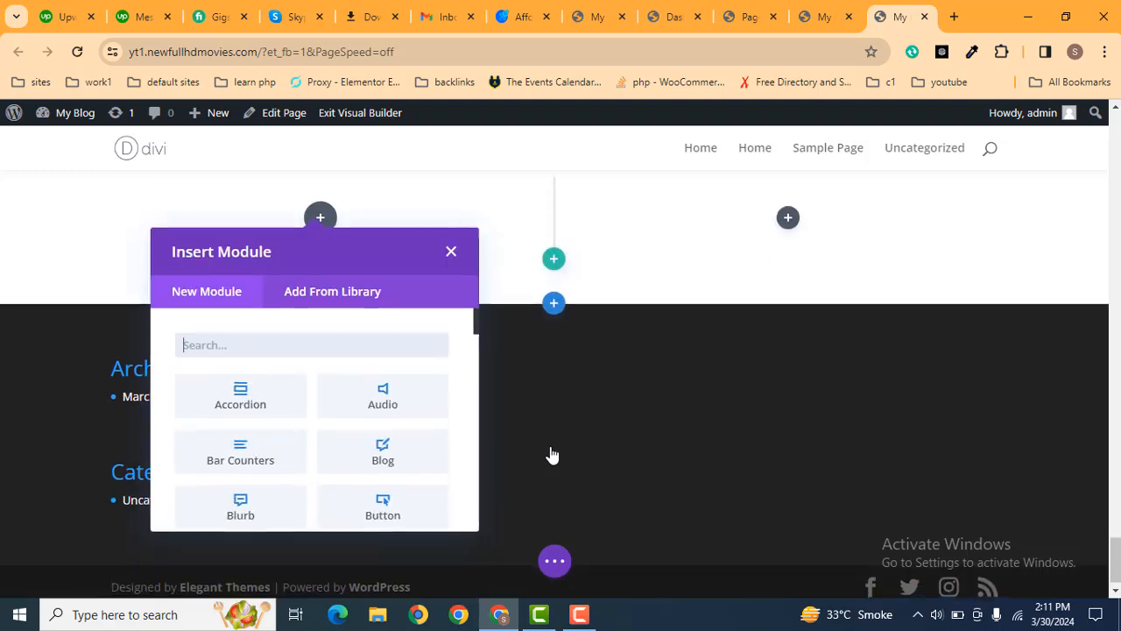
# Step: Insert a Supreme Typing module in the row's first column and set its Before Text to "We provide"
pyautogui.write('typ')
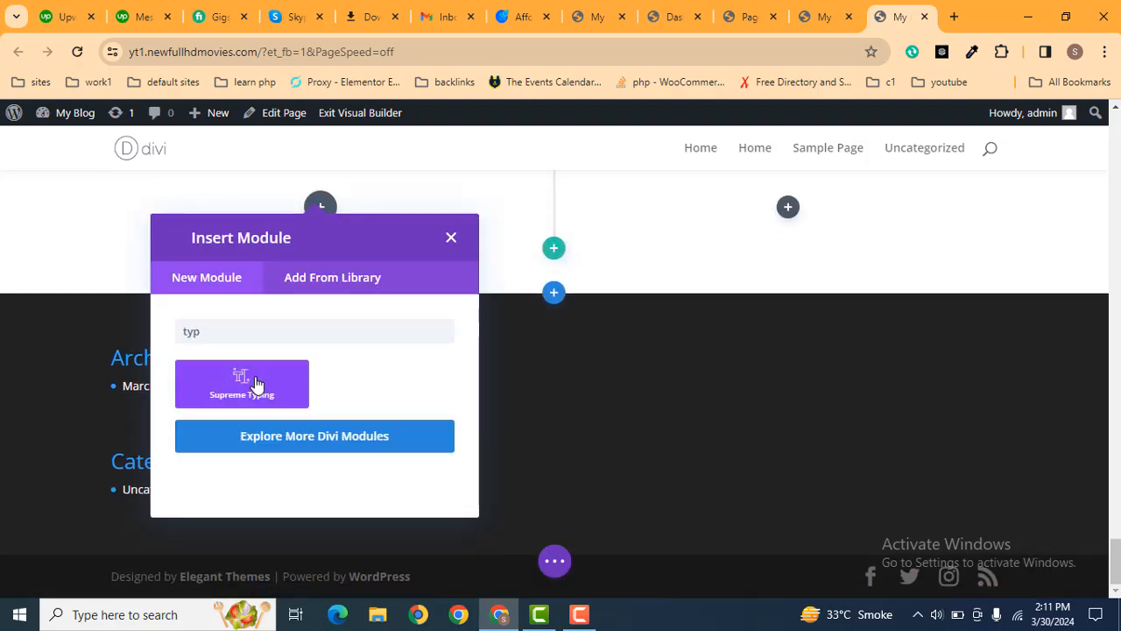
pyautogui.click(256, 384)
pyautogui.click(648, 354)
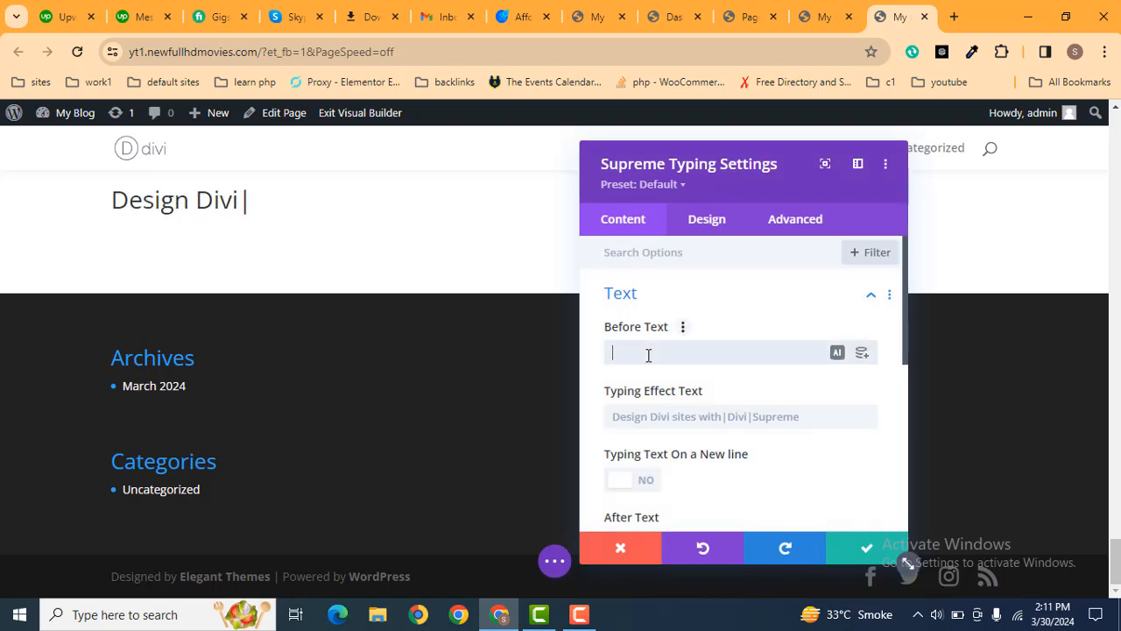
pyautogui.press('capslock')
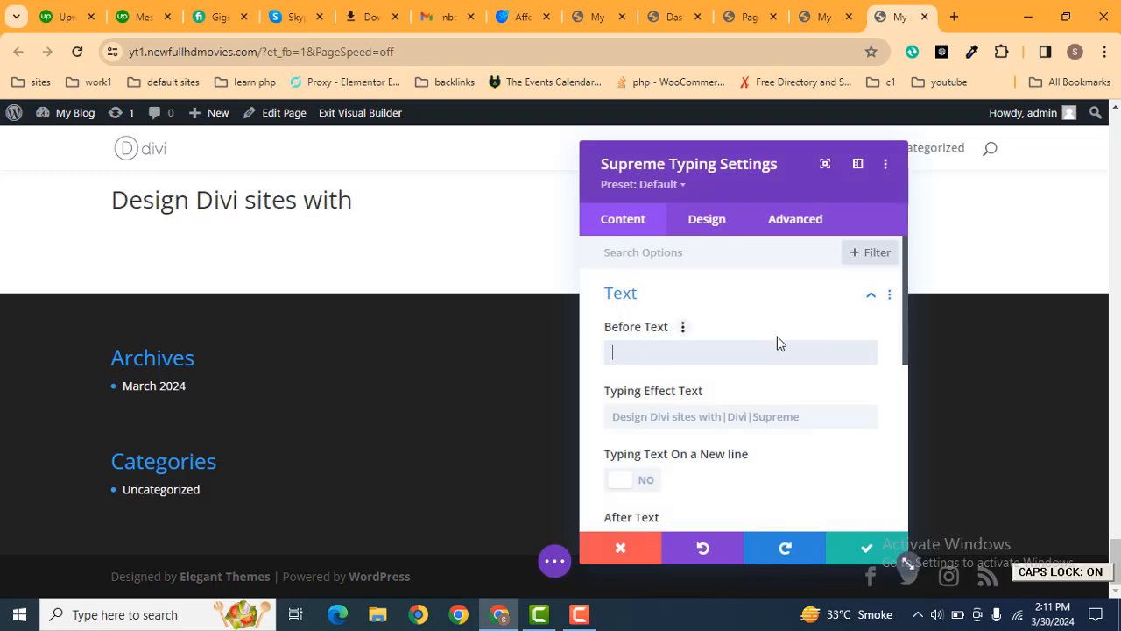
pyautogui.write('W')
pyautogui.press('capslock')
pyautogui.write('e ')
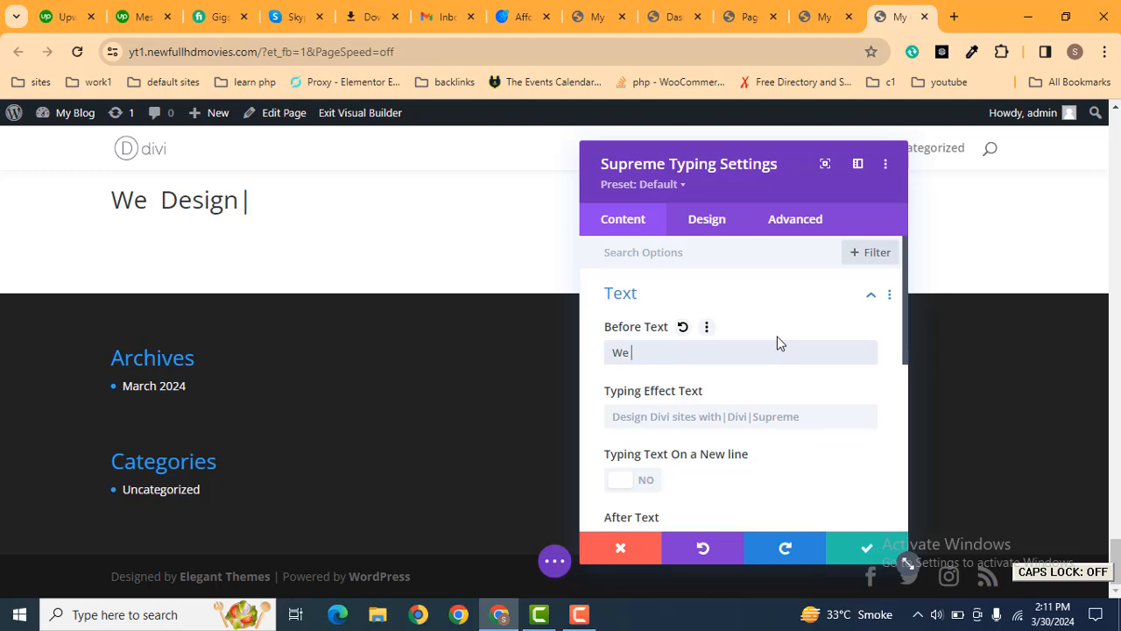
pyautogui.write('provide')
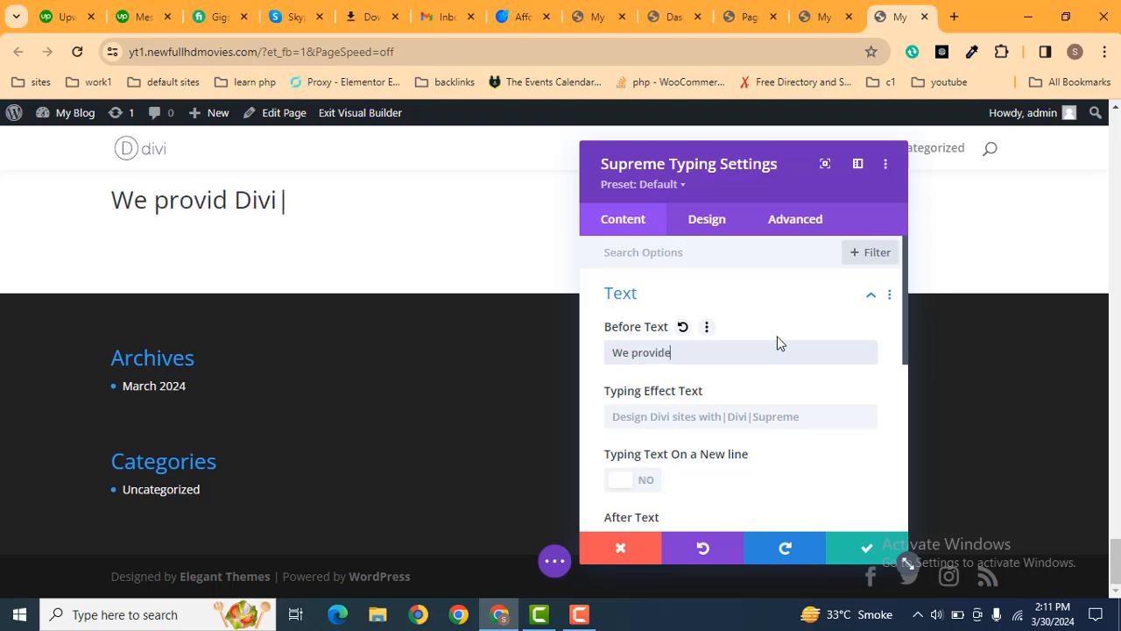
# Step: Set the module's Typing Effect Text to "Web Design | Web Development | SEO"
pyautogui.click(723, 413)
pyautogui.press('capslock')
pyautogui.write('W')
pyautogui.press('capslock')
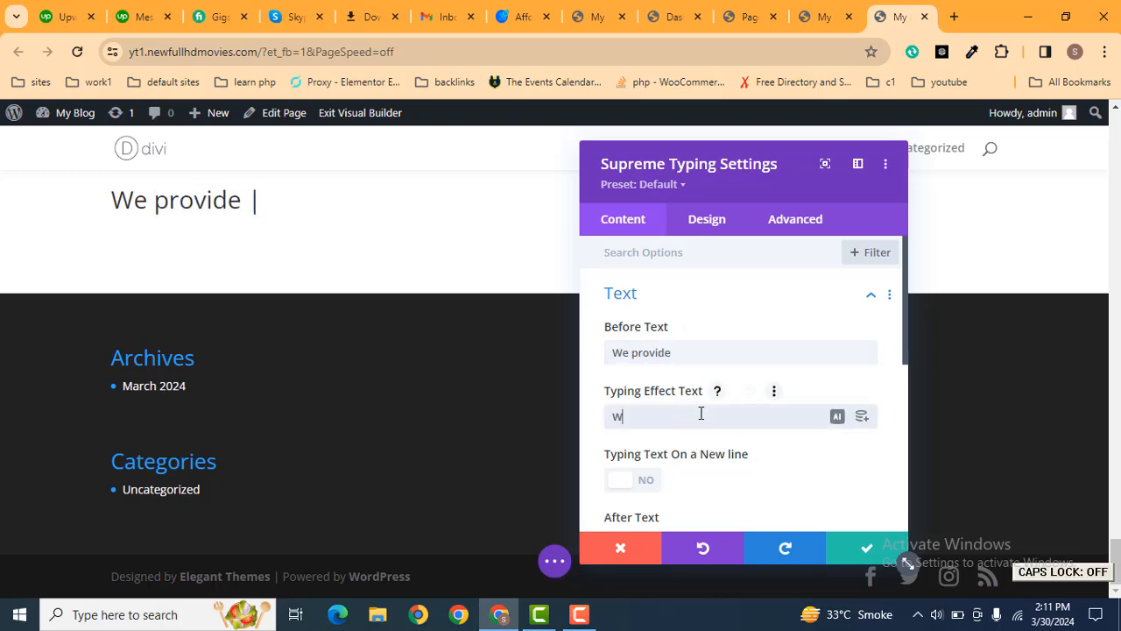
pyautogui.write('eb Desi')
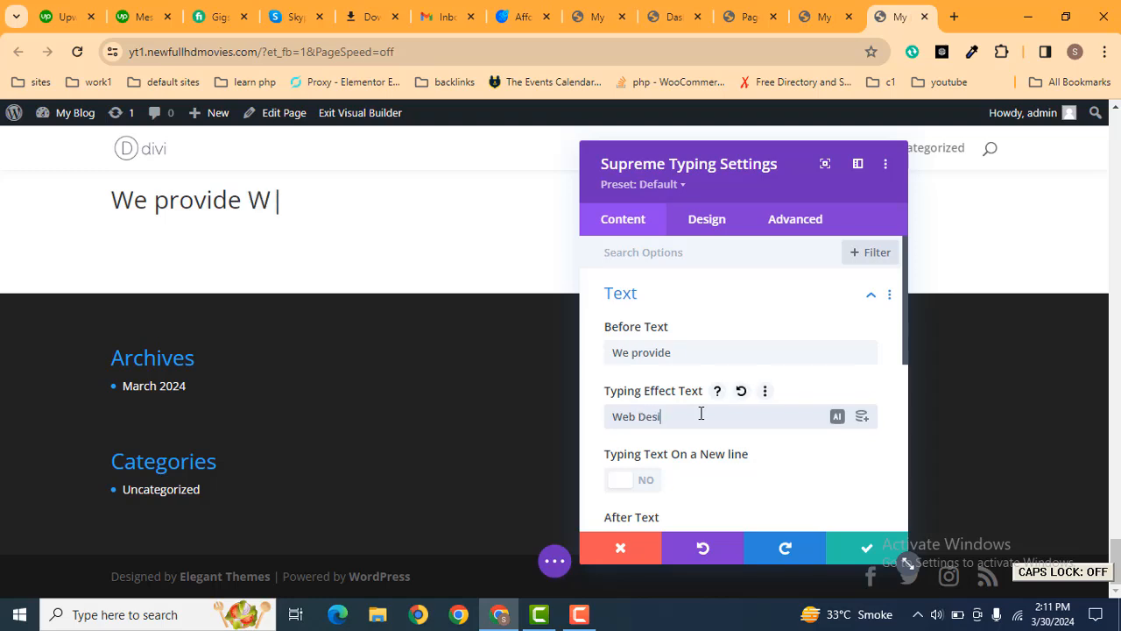
pyautogui.write('gn | Web D')
pyautogui.press('capslock')
pyautogui.write('eve')
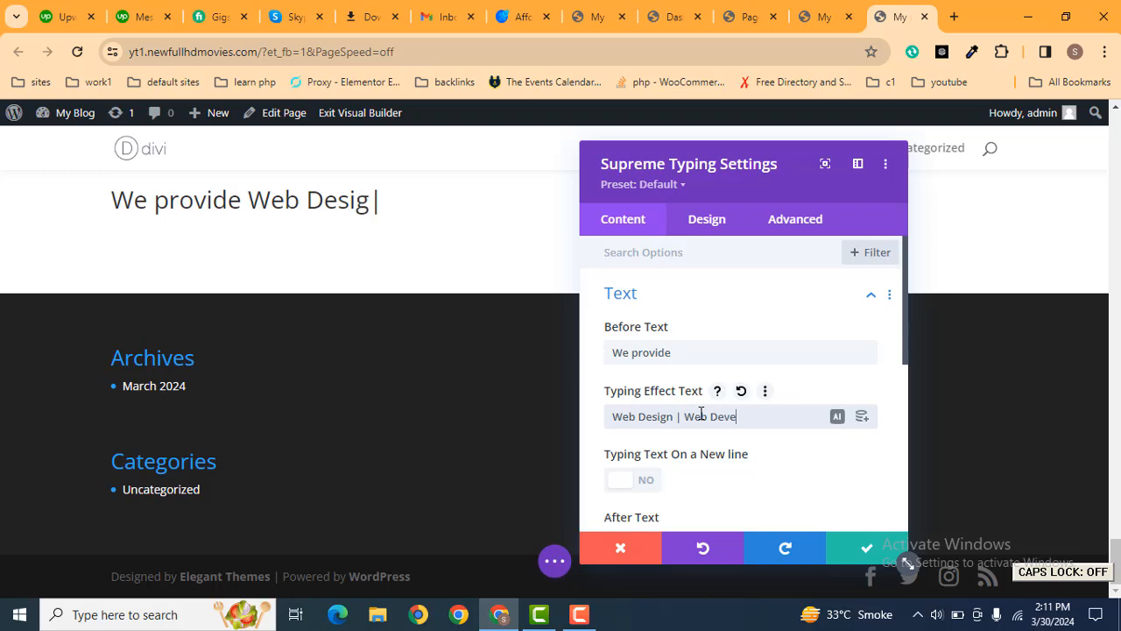
pyautogui.write('lopment')
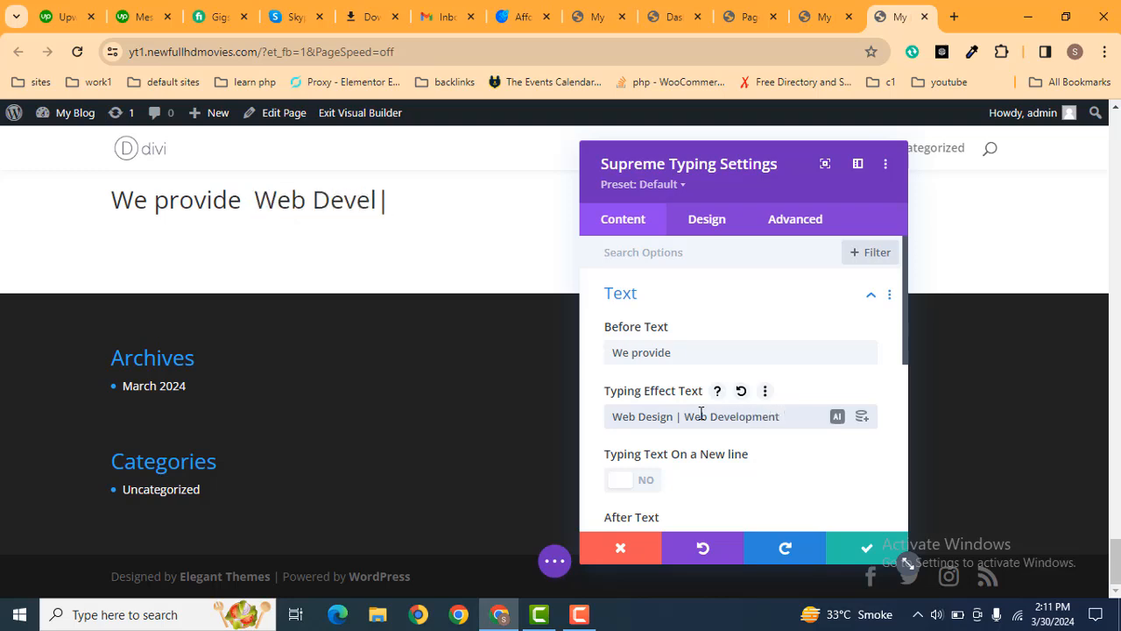
pyautogui.write(' |')
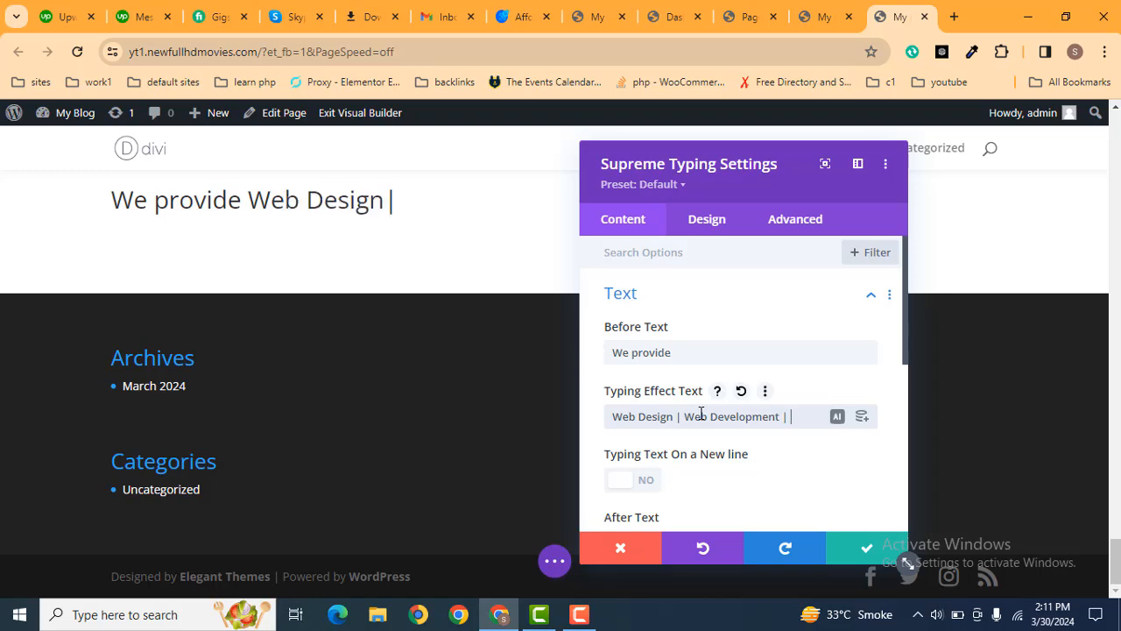
pyautogui.press('capslock')
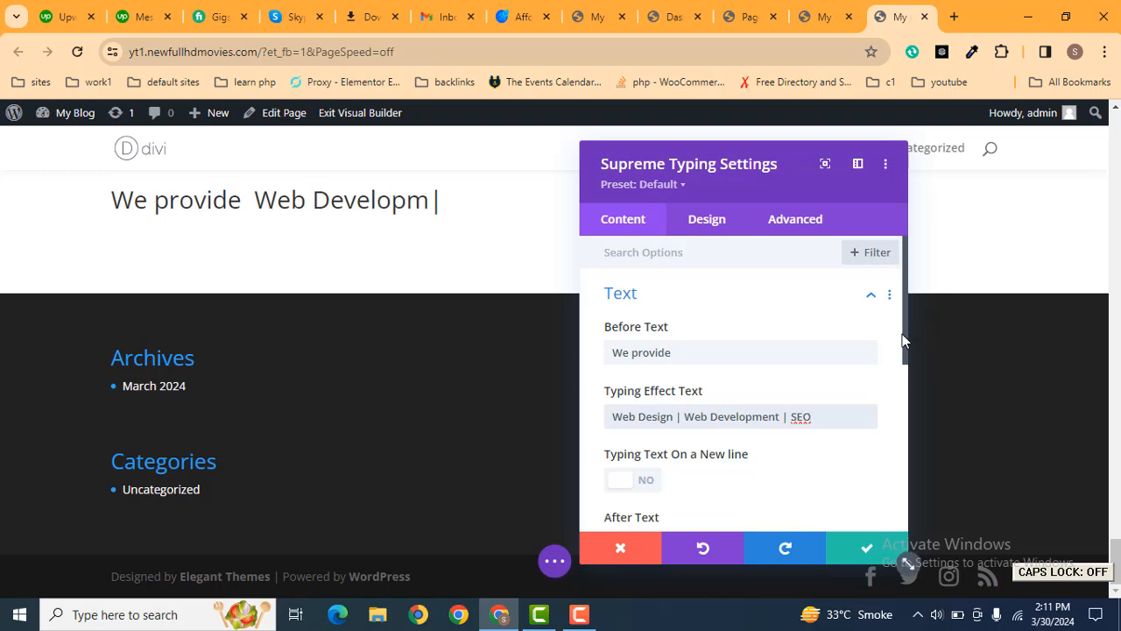
# Step: Set the typing module's After Text to "Services"
pyautogui.moveTo(902, 334); pyautogui.dragTo(904, 368)
pyautogui.scroll(-3, 907, 358)
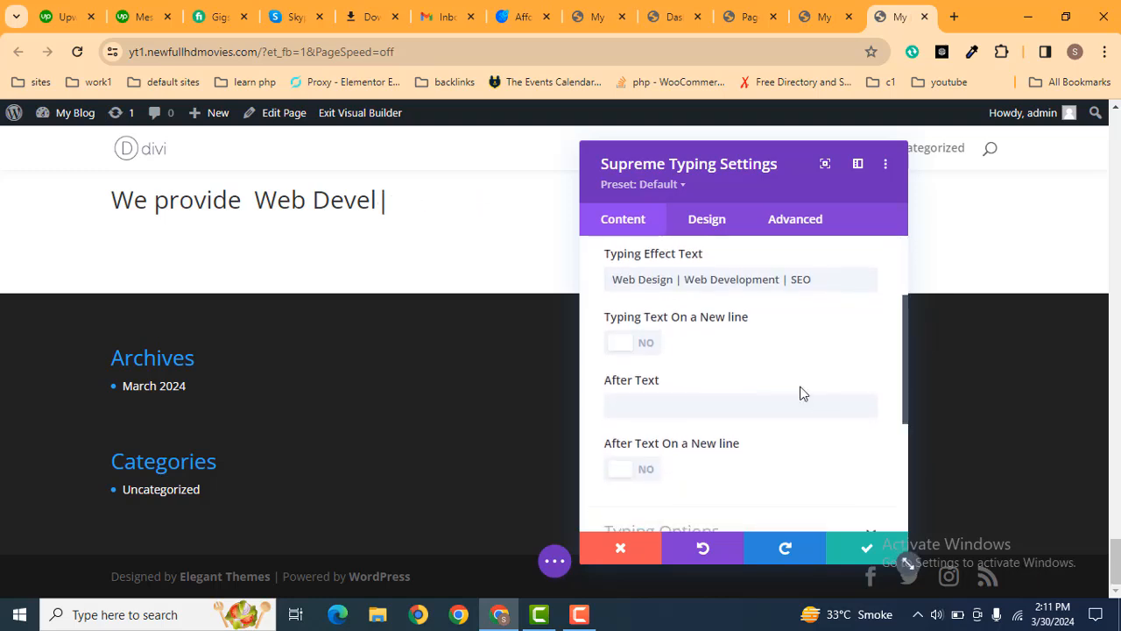
pyautogui.click(723, 410)
pyautogui.write('Services')
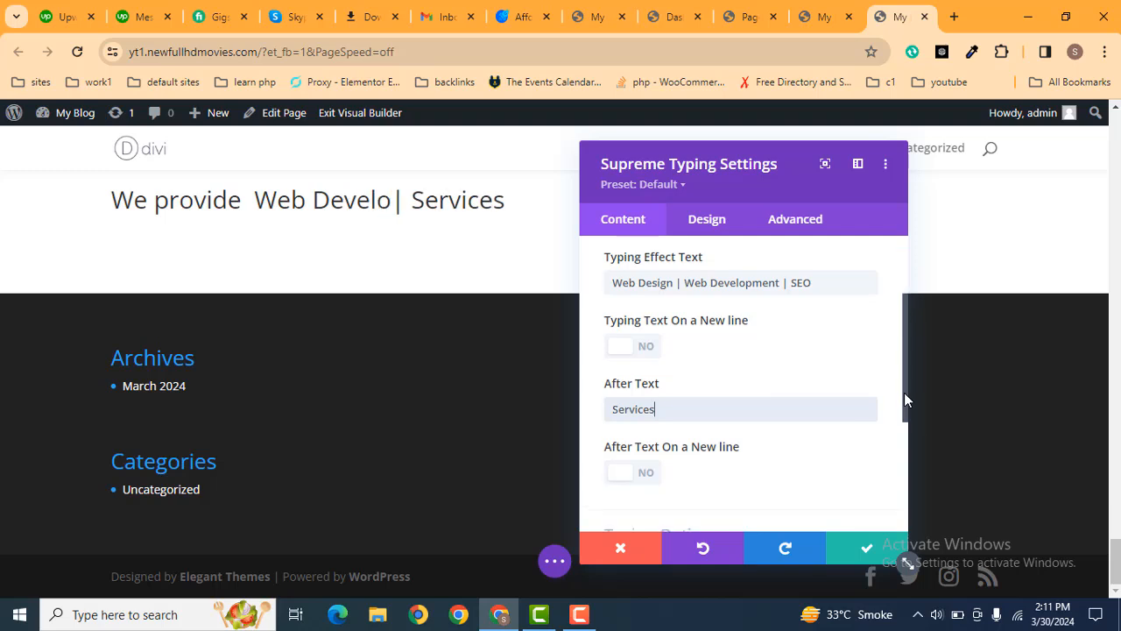
# Step: Try placing the typing text on a new line and switch the option back off
pyautogui.scroll(1, 904, 395)
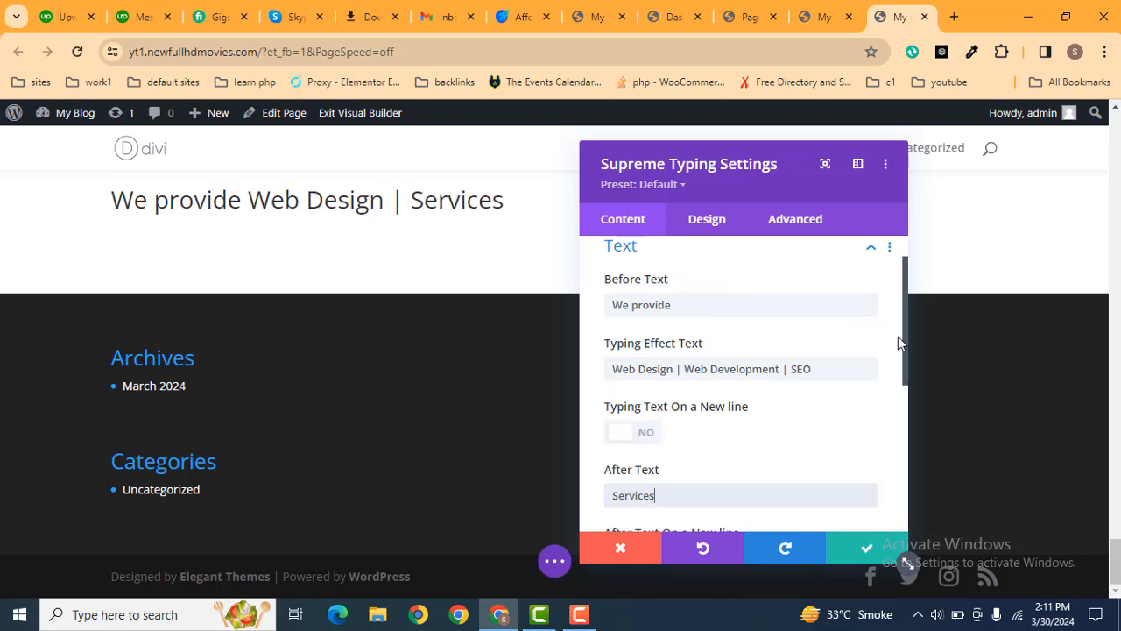
pyautogui.moveTo(905, 353); pyautogui.dragTo(906, 373)
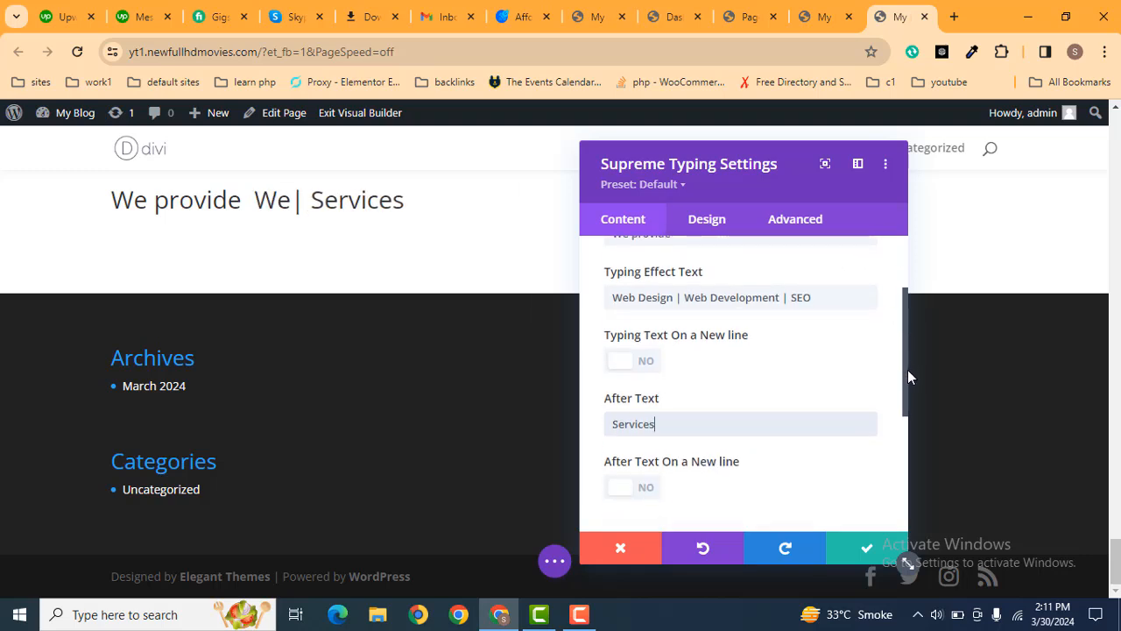
pyautogui.click(628, 366)
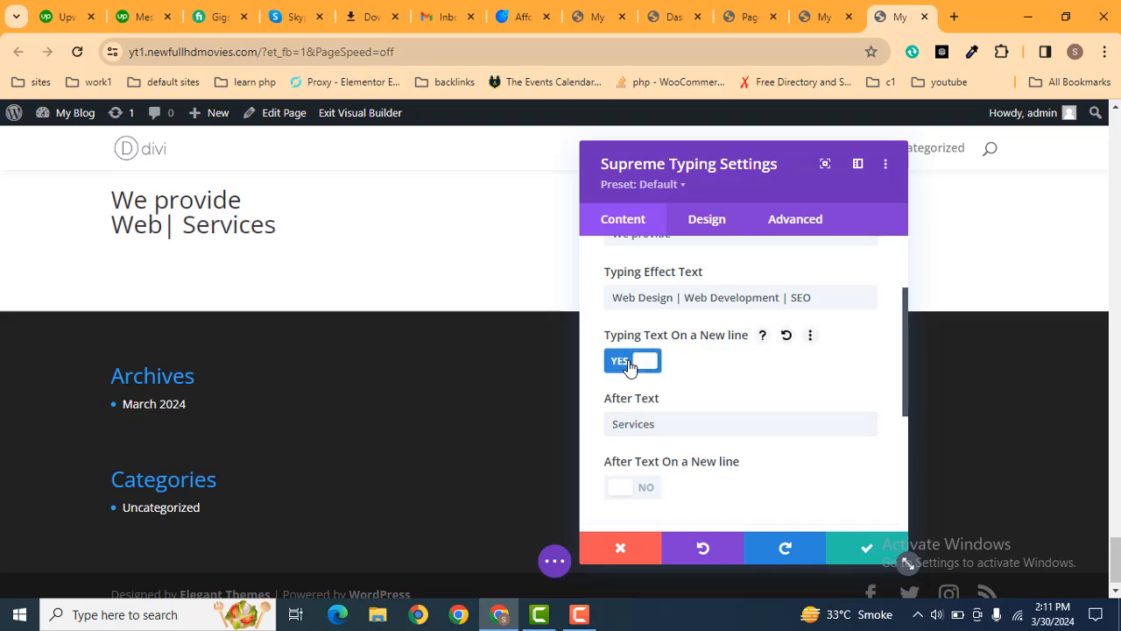
pyautogui.click(633, 365)
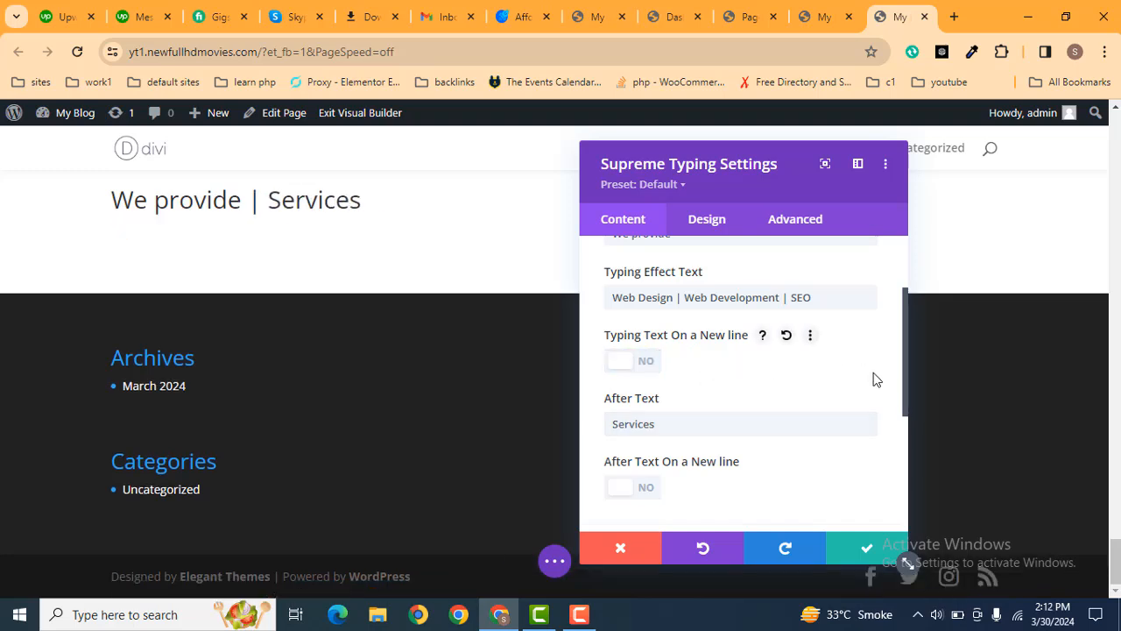
# Step: Set the module's Typing Speed to 300ms in the Typing Options
pyautogui.moveTo(905, 385); pyautogui.dragTo(904, 444)
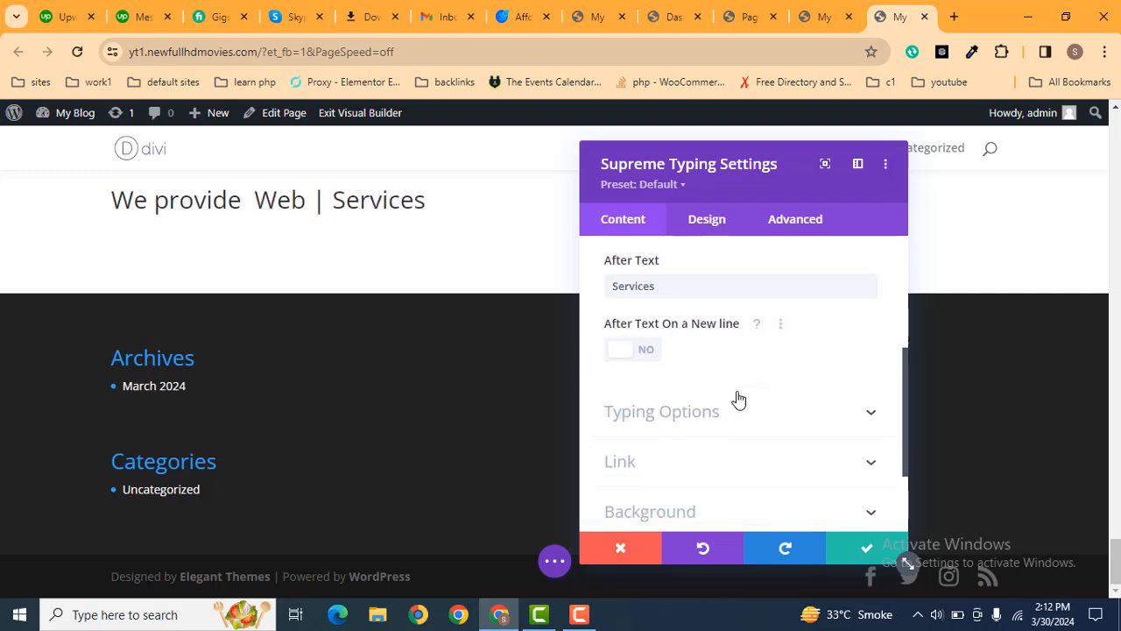
pyautogui.click(699, 414)
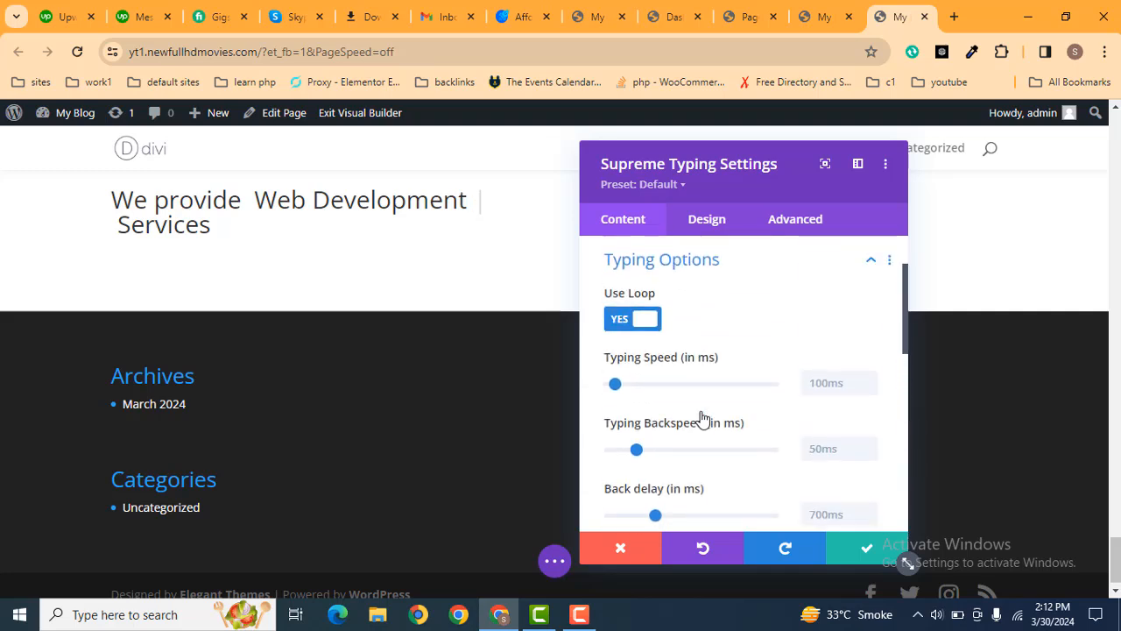
pyautogui.click(823, 384)
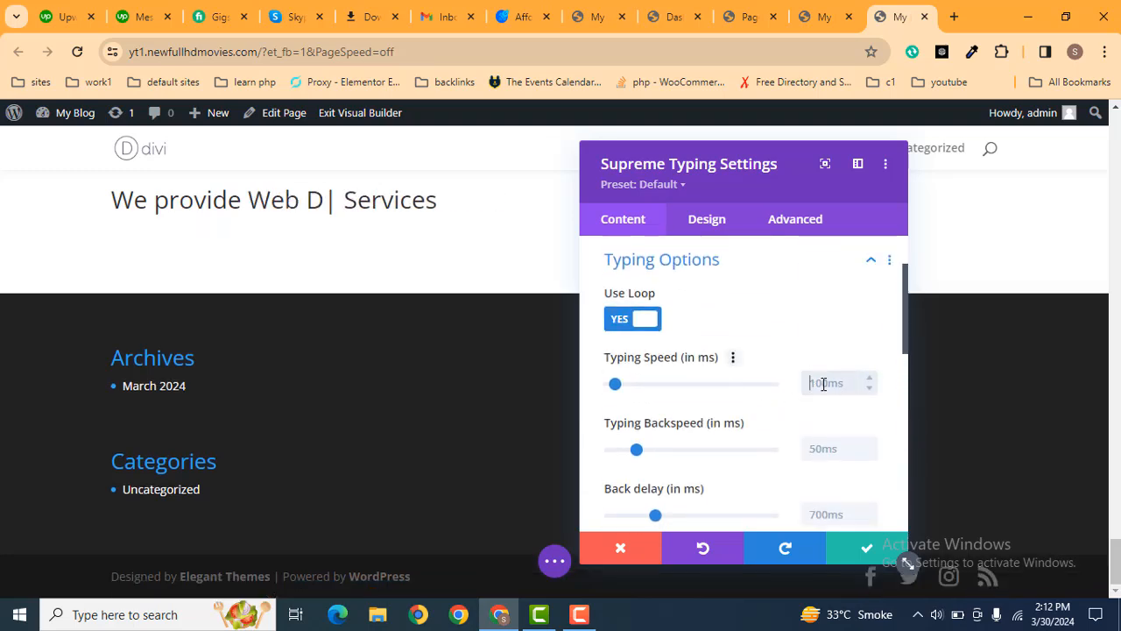
pyautogui.write('300')
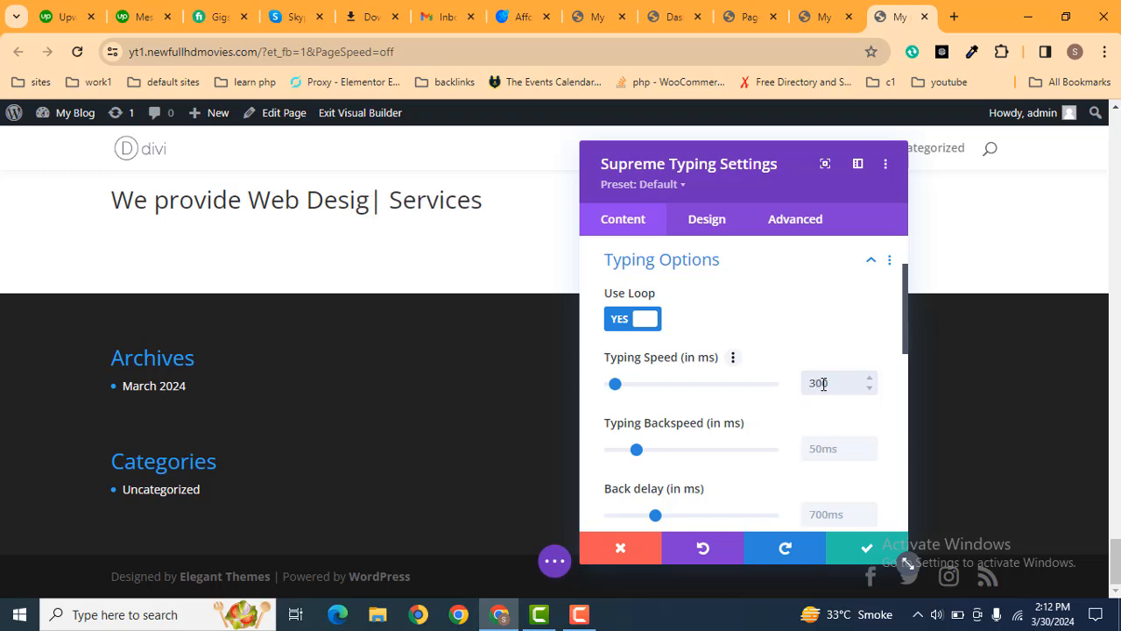
pyautogui.write('msms')
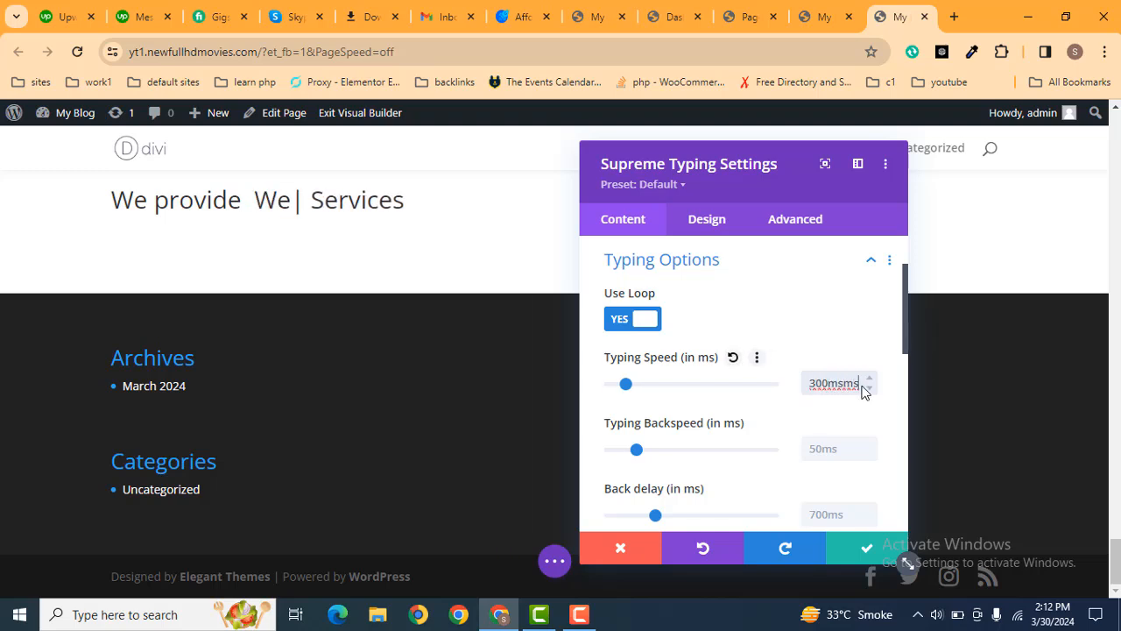
pyautogui.moveTo(837, 383); pyautogui.dragTo(908, 390)
pyautogui.press('BackSpace')
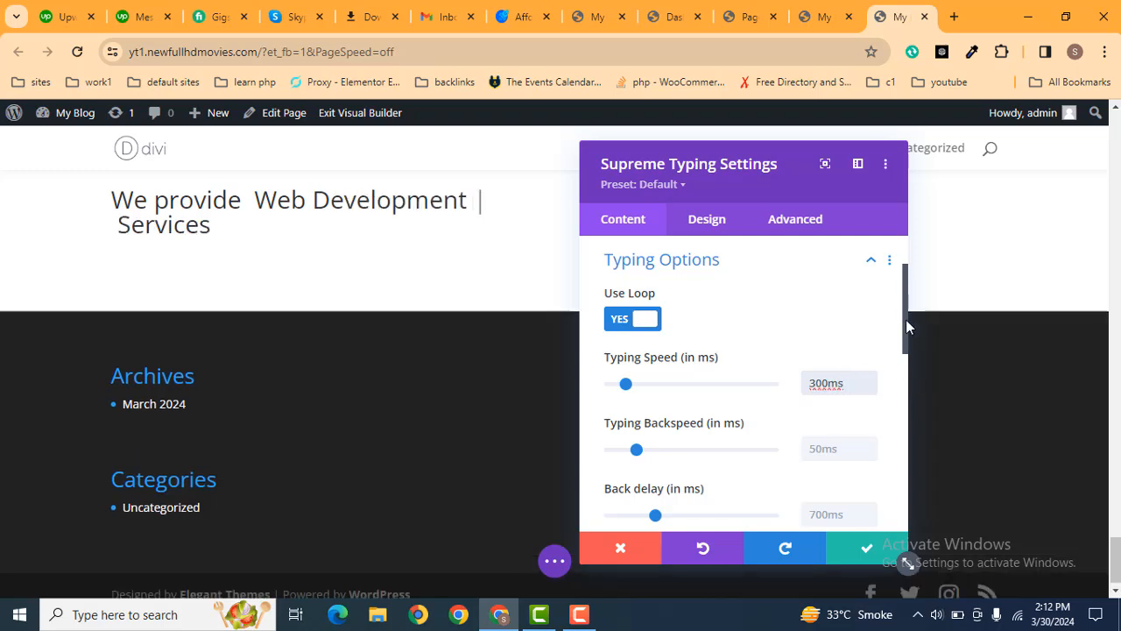
# Step: Give the module's Before Text a blue background color in the design settings
pyautogui.moveTo(905, 319); pyautogui.dragTo(924, 491)
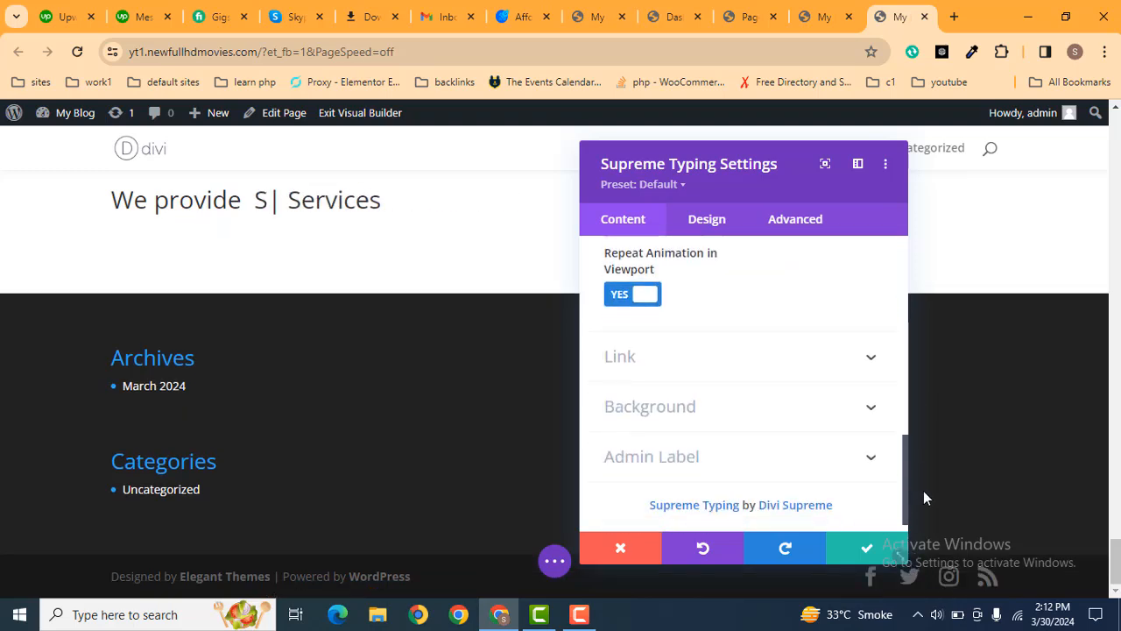
pyautogui.click(710, 221)
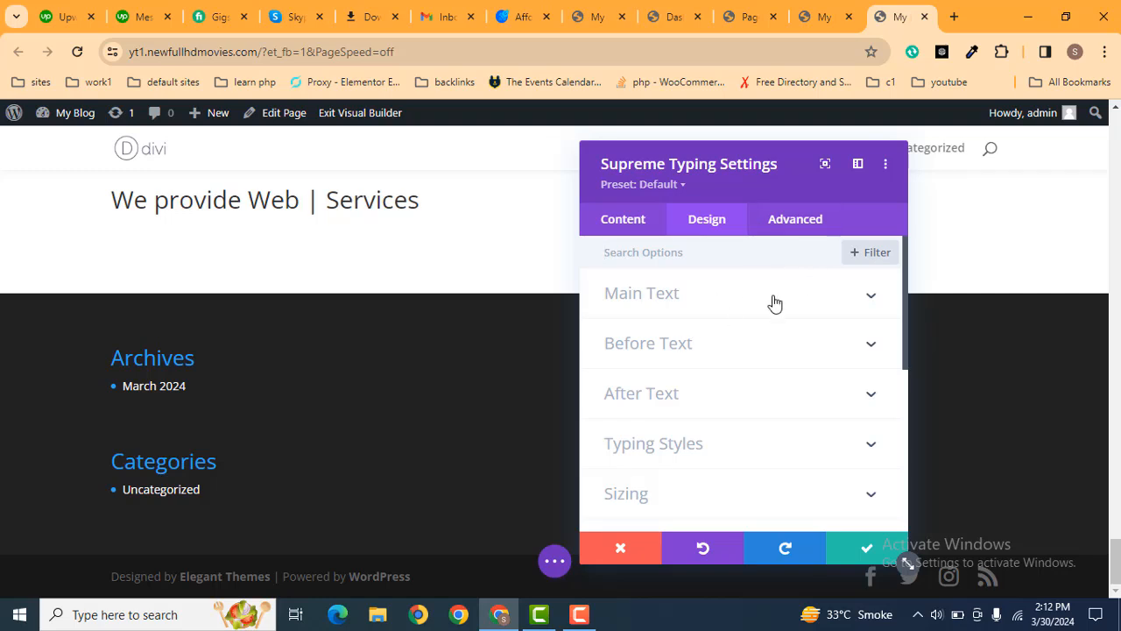
pyautogui.click(711, 349)
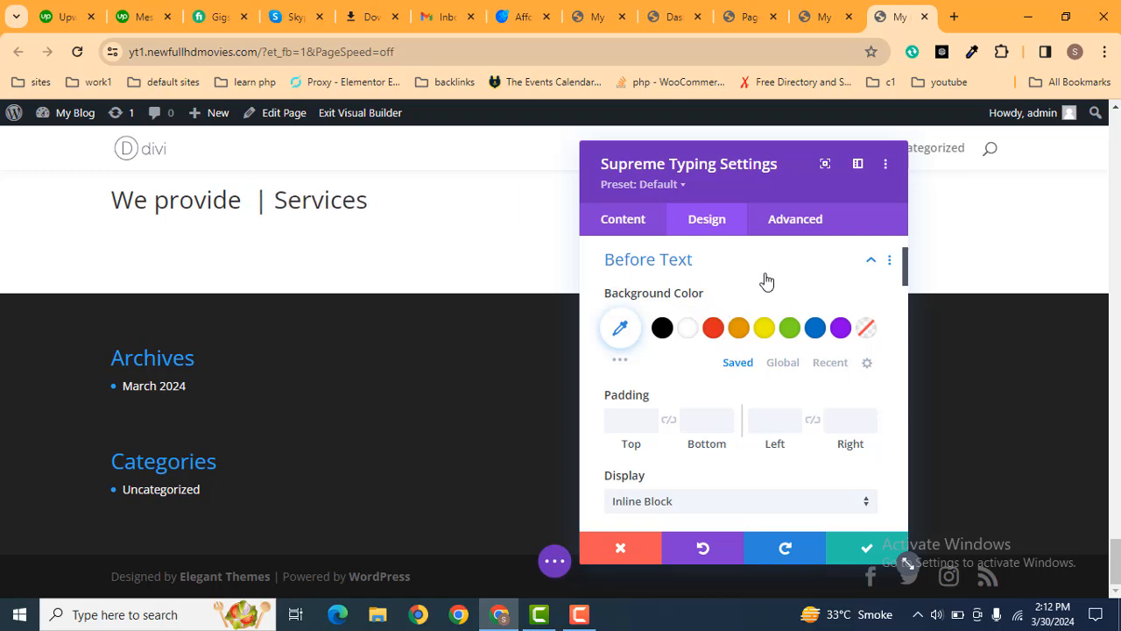
pyautogui.click(817, 333)
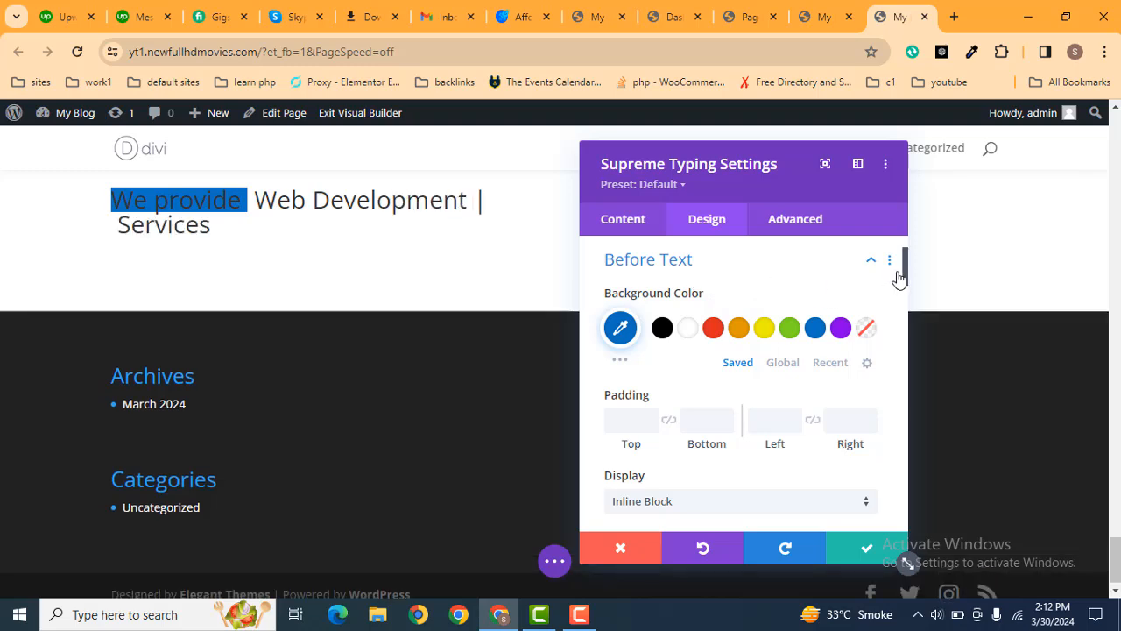
# Step: Set the Main Text Color of the typing module to orange
pyautogui.moveTo(906, 278); pyautogui.dragTo(839, 266)
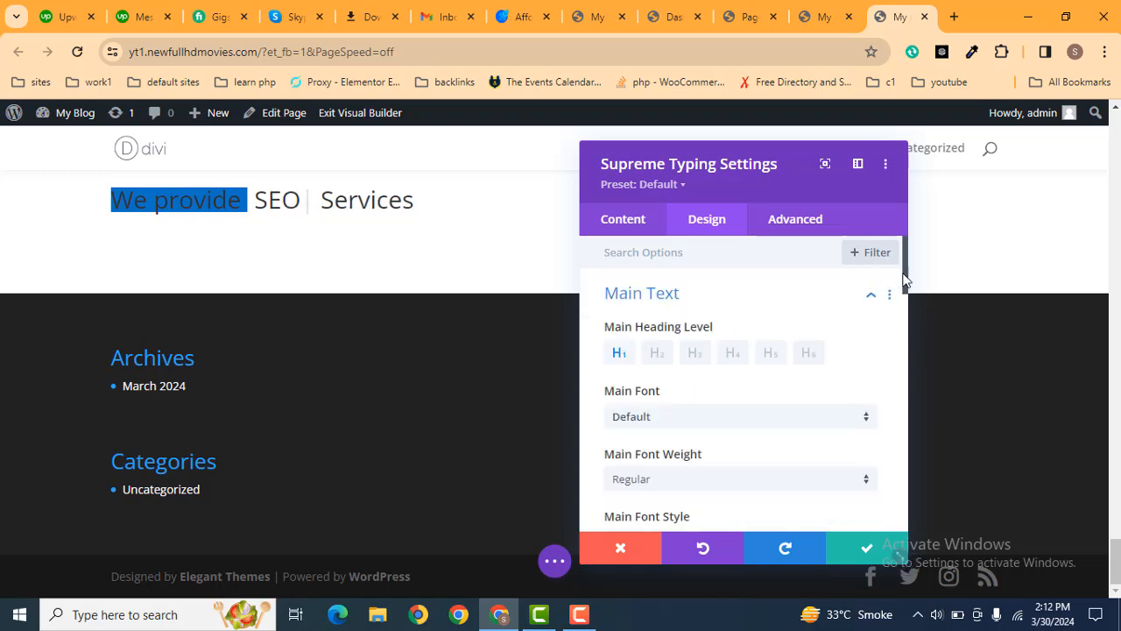
pyautogui.moveTo(906, 283); pyautogui.dragTo(908, 327)
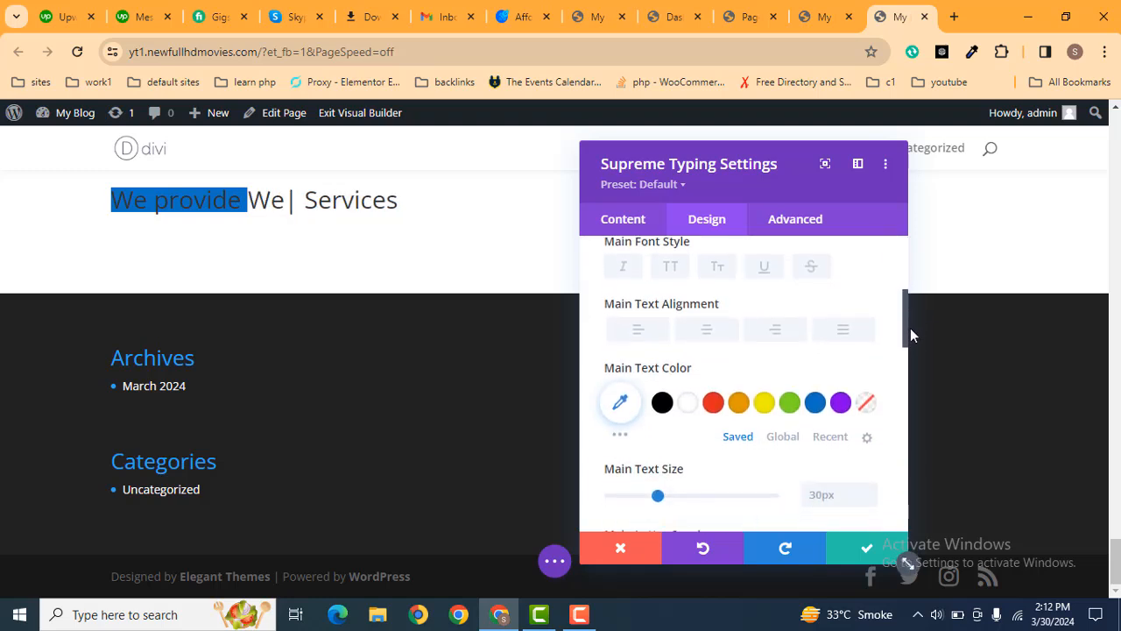
pyautogui.click(740, 404)
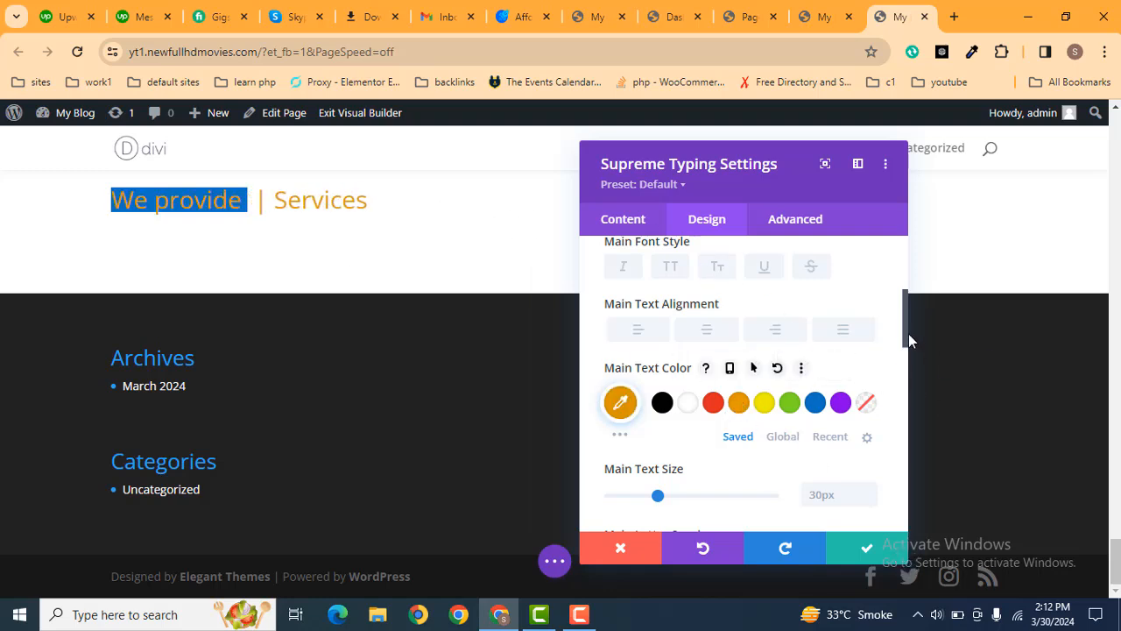
# Step: Reduce the typing module's Main Text Size to 25px
pyautogui.scroll(2, 904, 330)
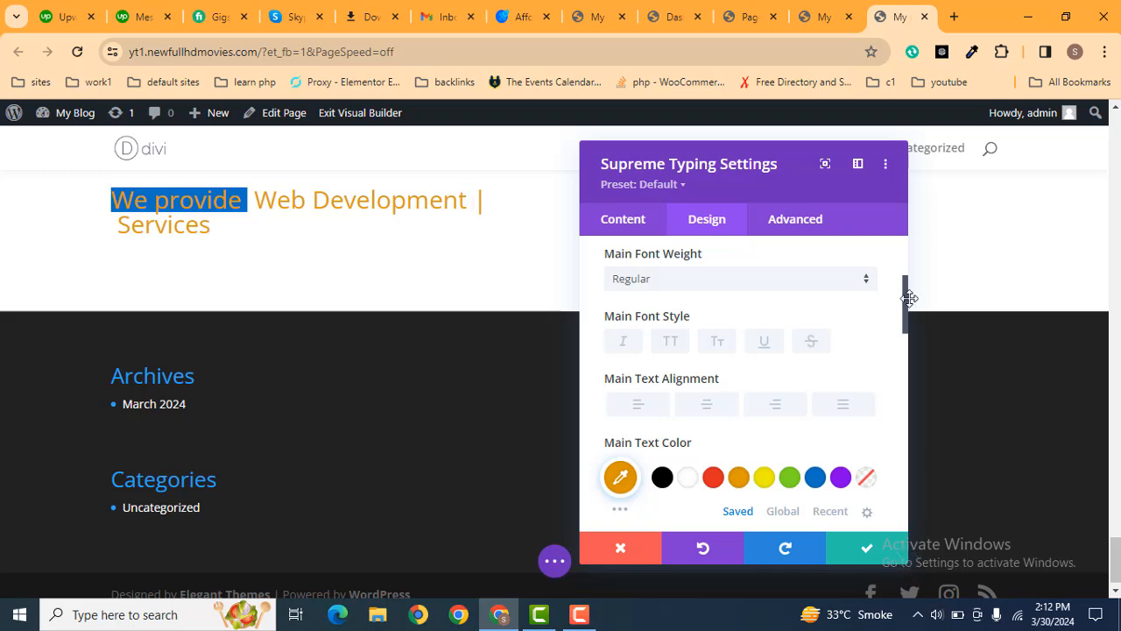
pyautogui.moveTo(910, 299); pyautogui.dragTo(903, 285)
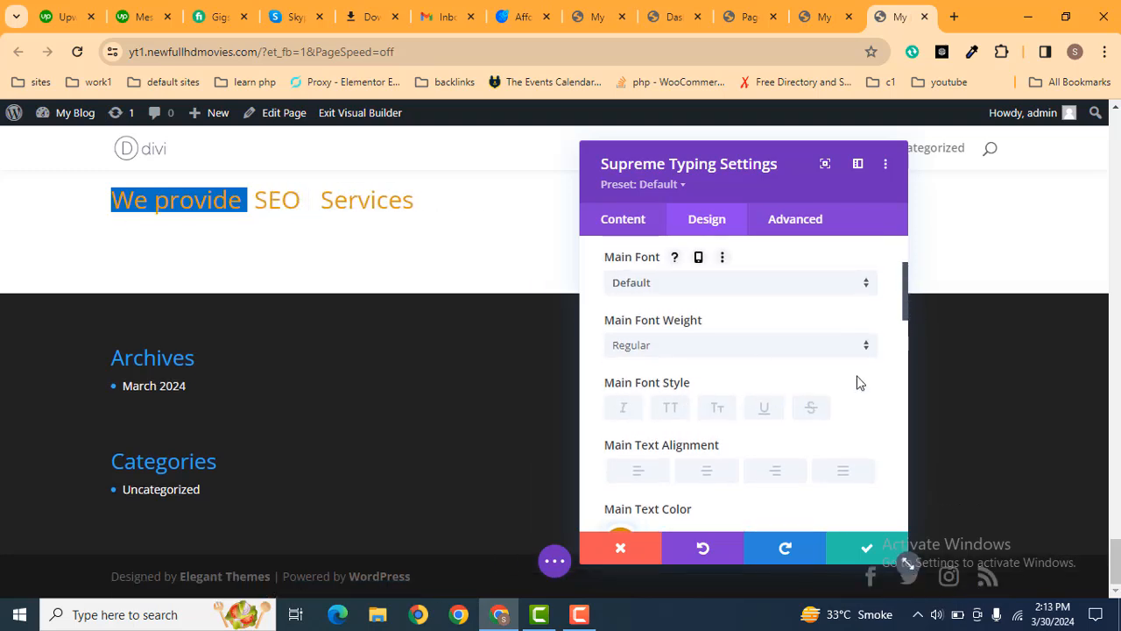
pyautogui.moveTo(906, 306); pyautogui.dragTo(900, 369)
pyautogui.moveTo(661, 375); pyautogui.dragTo(651, 375)
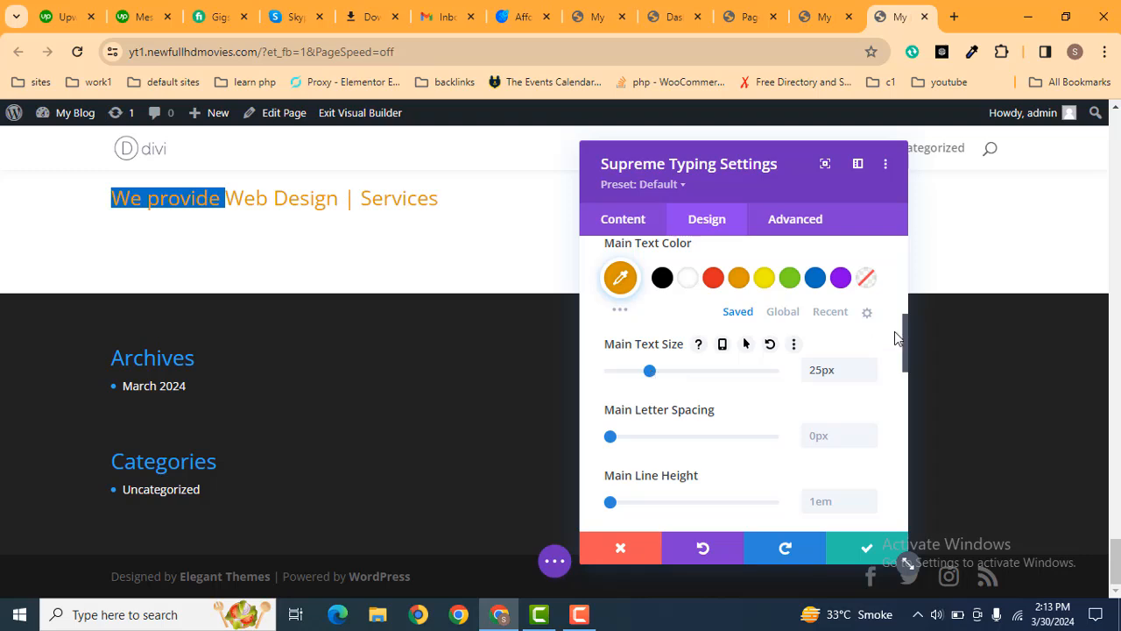
# Step: In Typing Styles, try blue for the cursor and background colors, set both to transparent, and save the module settings
pyautogui.moveTo(908, 332); pyautogui.dragTo(912, 387)
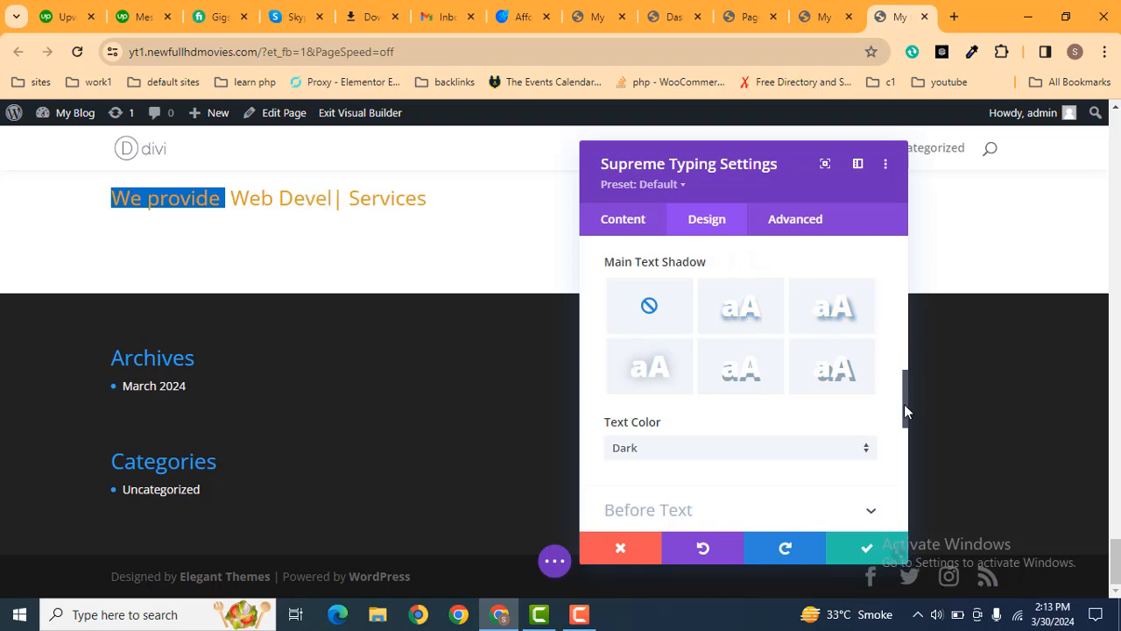
pyautogui.moveTo(912, 405); pyautogui.dragTo(912, 457)
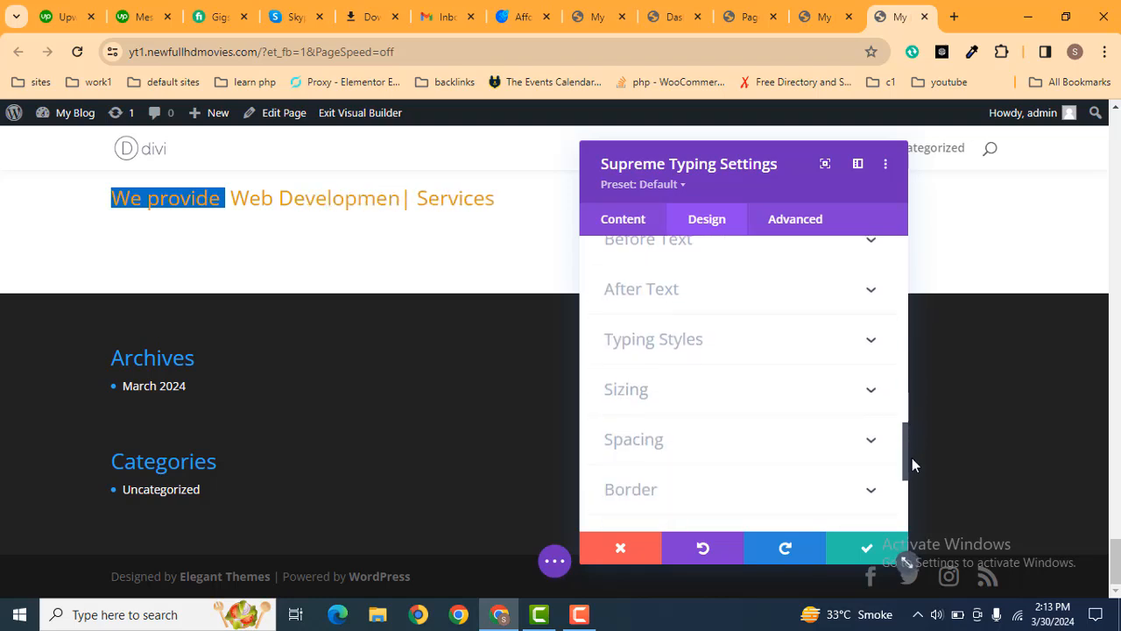
pyautogui.click(676, 342)
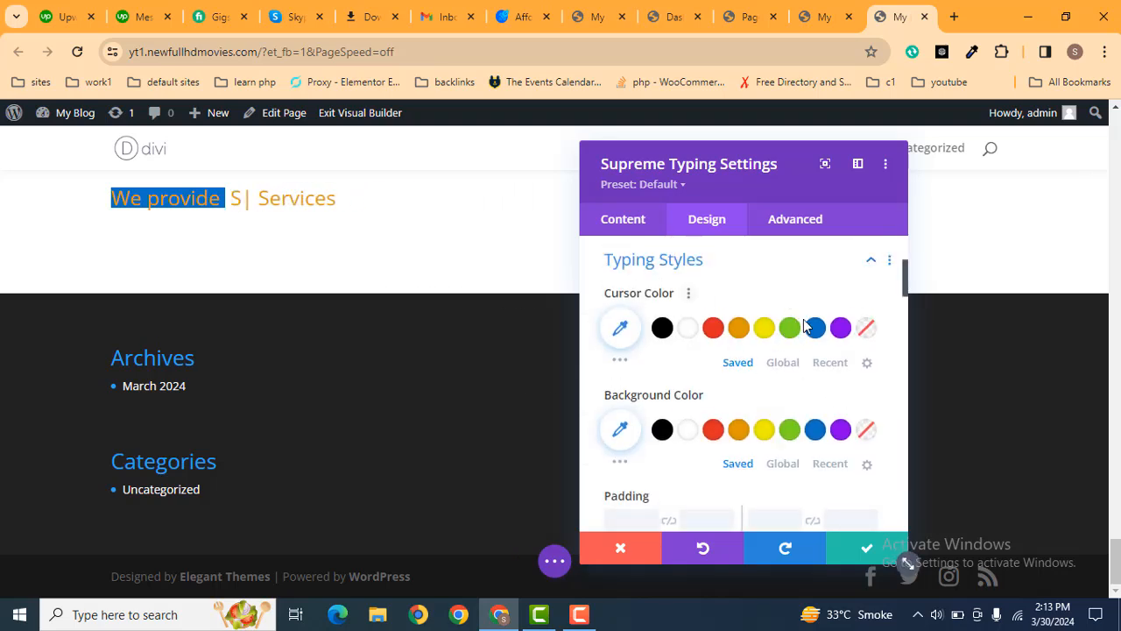
pyautogui.click(816, 329)
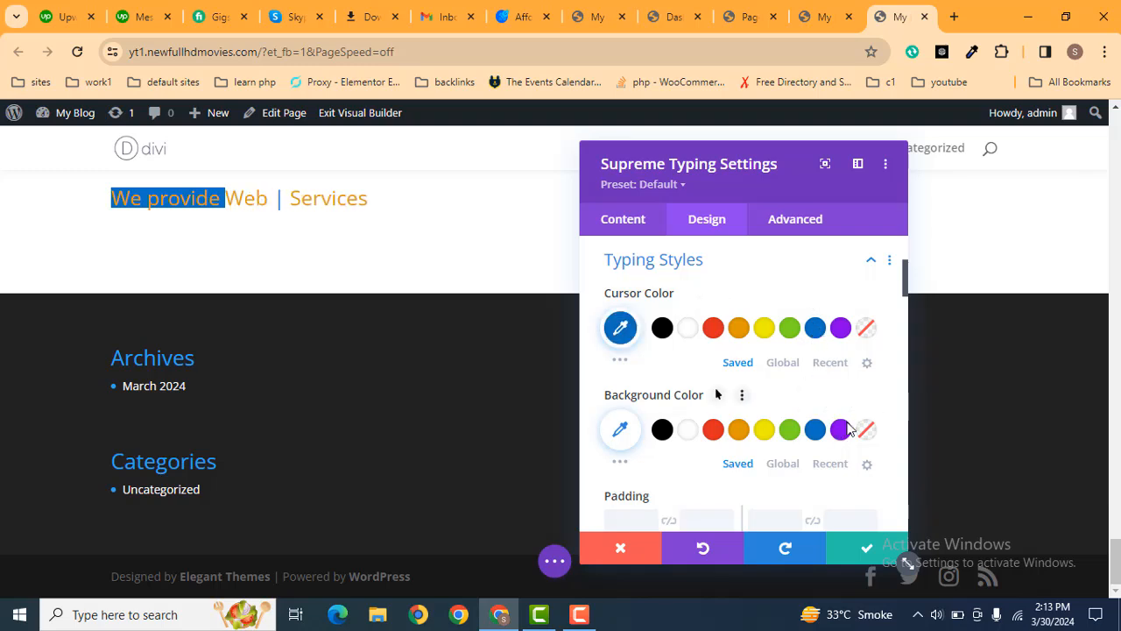
pyautogui.click(824, 438)
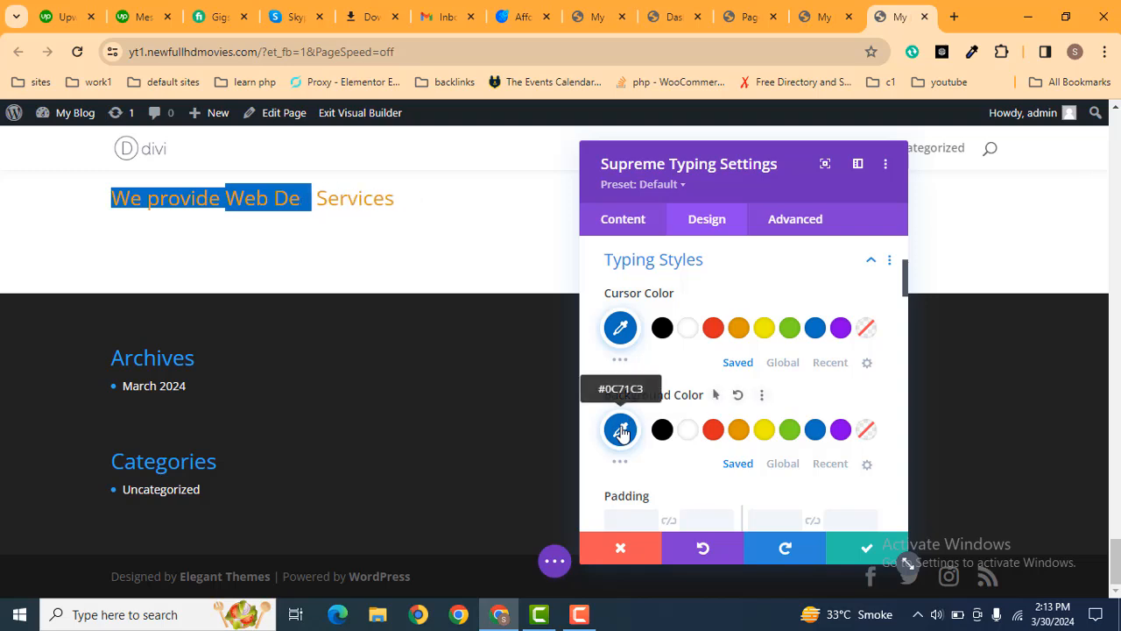
pyautogui.click(865, 430)
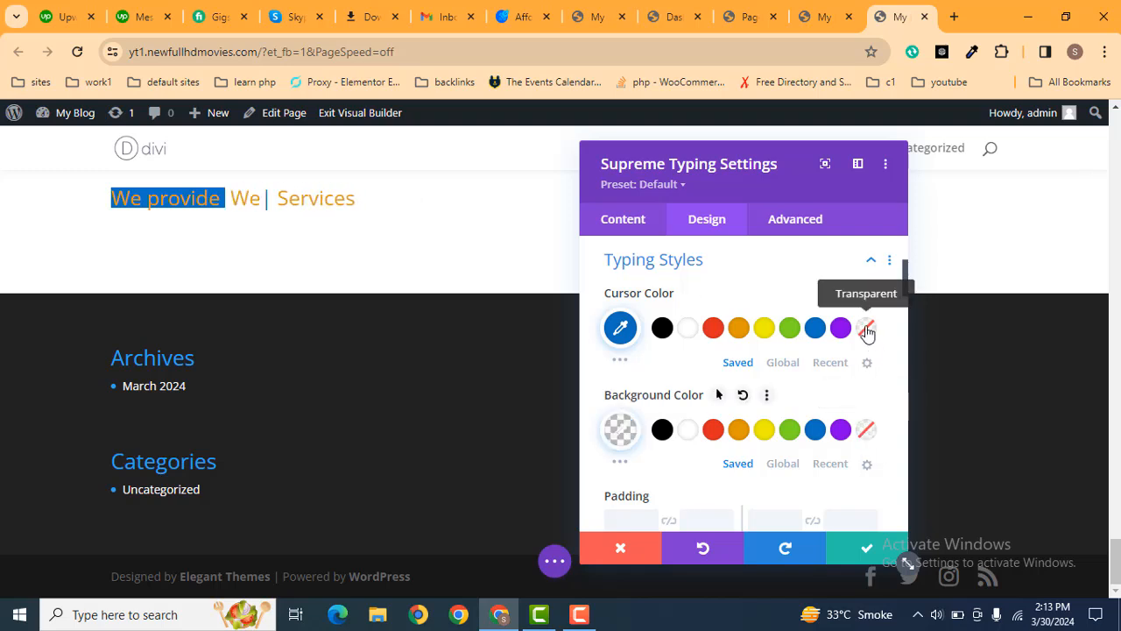
pyautogui.click(866, 328)
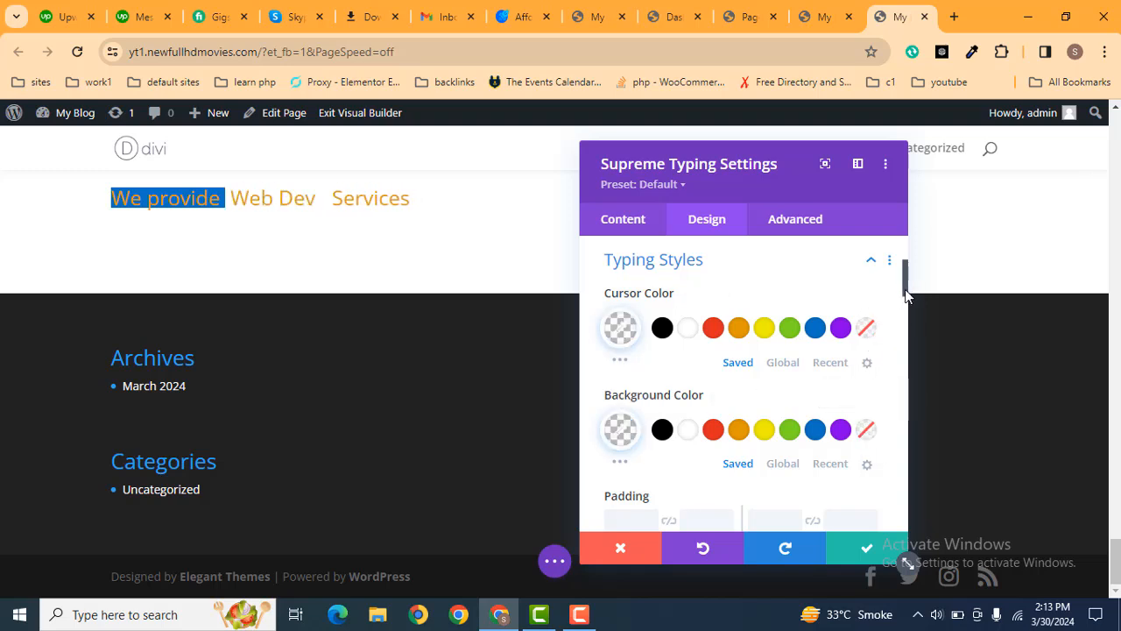
pyautogui.moveTo(906, 293); pyautogui.dragTo(925, 523)
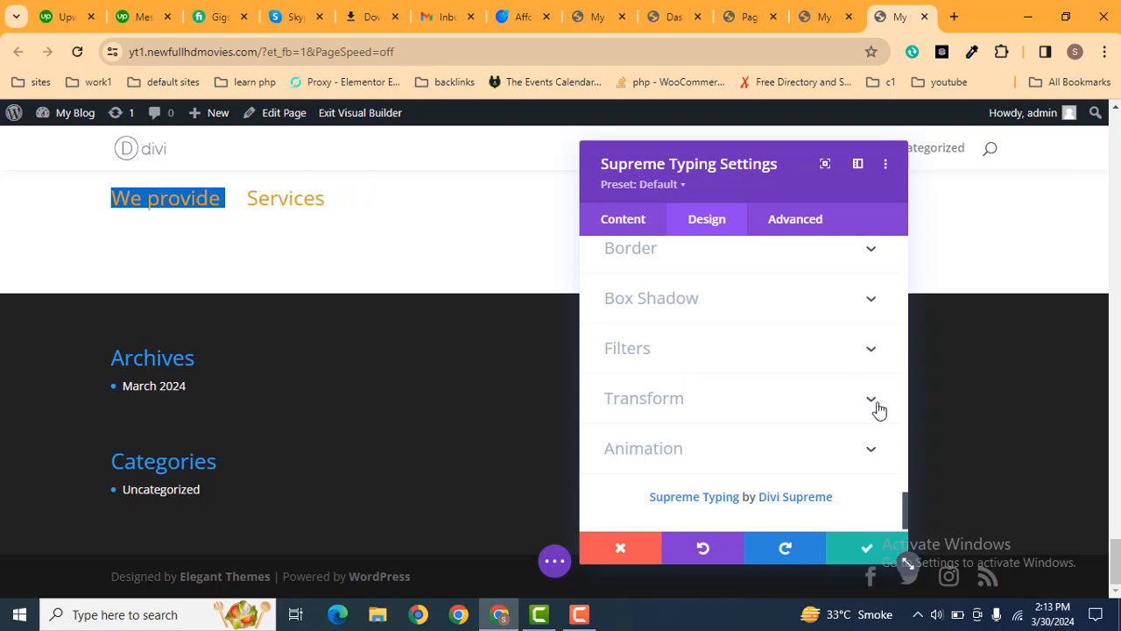
pyautogui.click(867, 547)
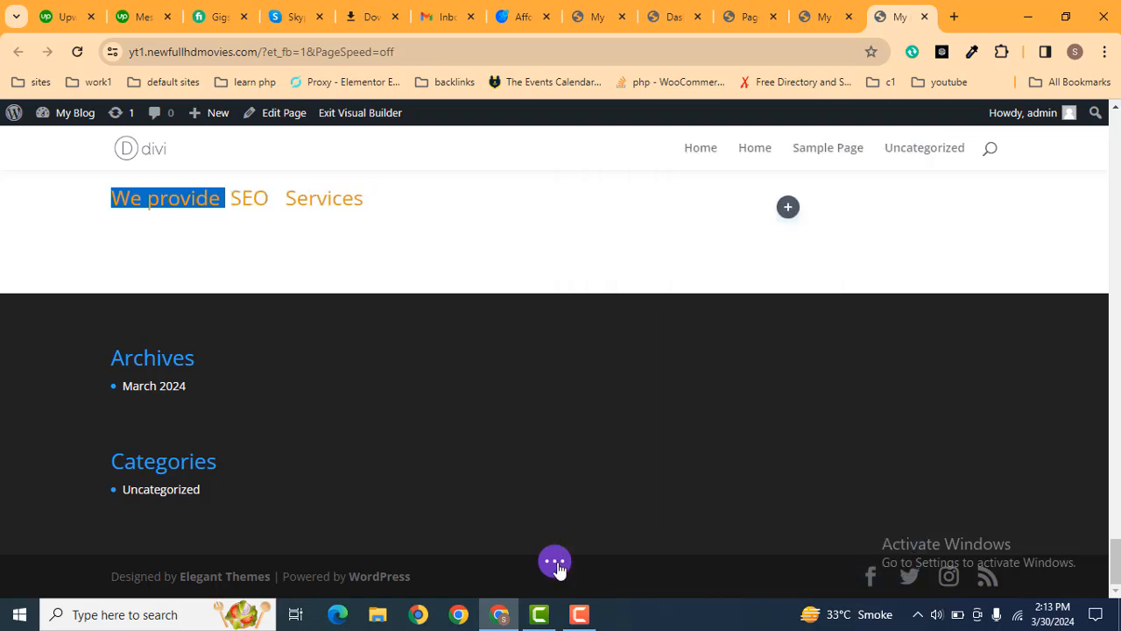